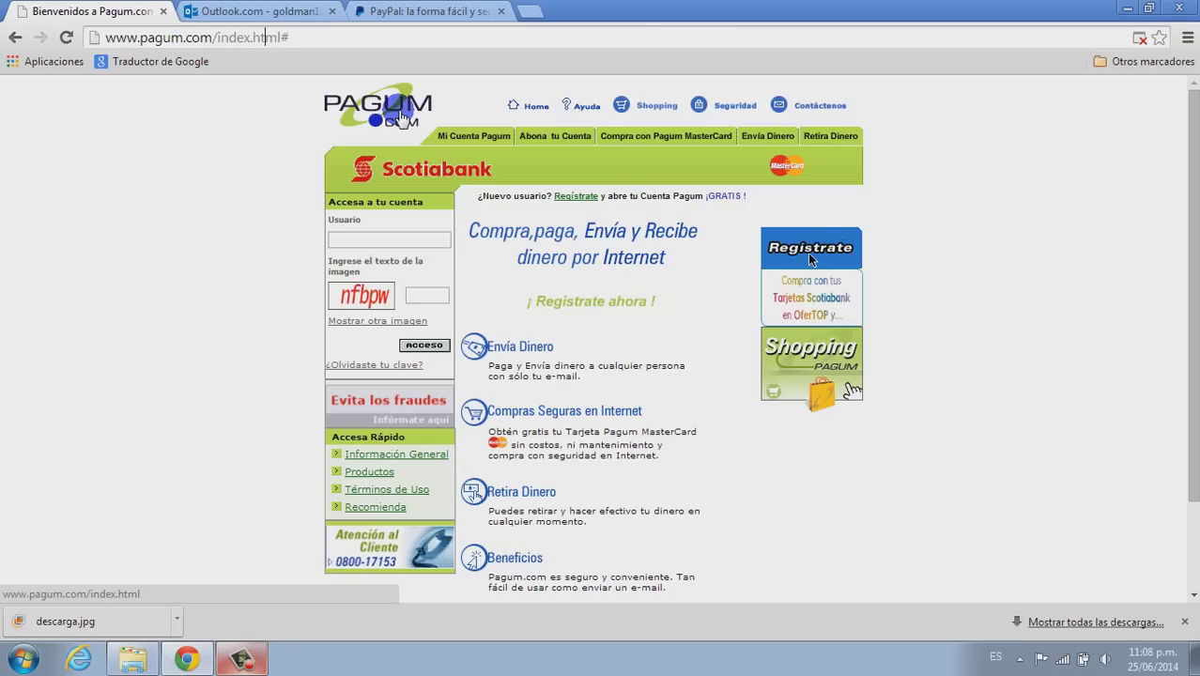
Open the new-user registration on Pagum.com, accept the PAGUM terms and conditions, and continue to the data form
{"action": "left_click", "coordinate": [380, 241]}
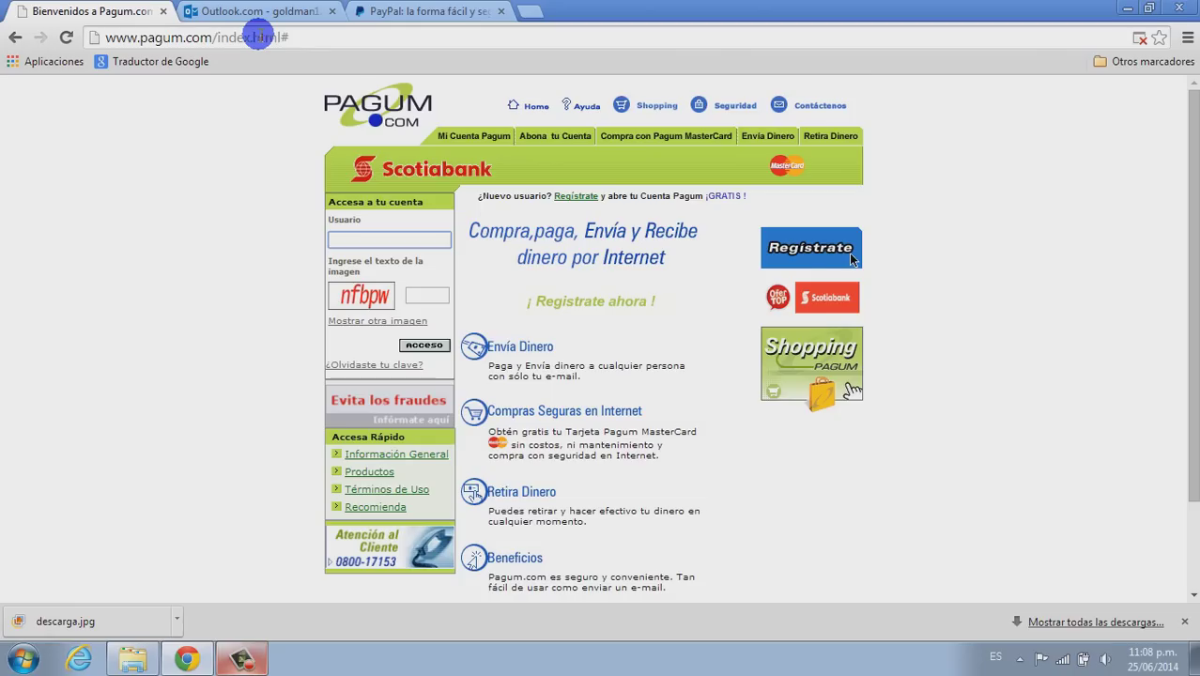
{"action": "left_click", "coordinate": [259, 37]}
{"action": "left_click", "coordinate": [169, 37]}
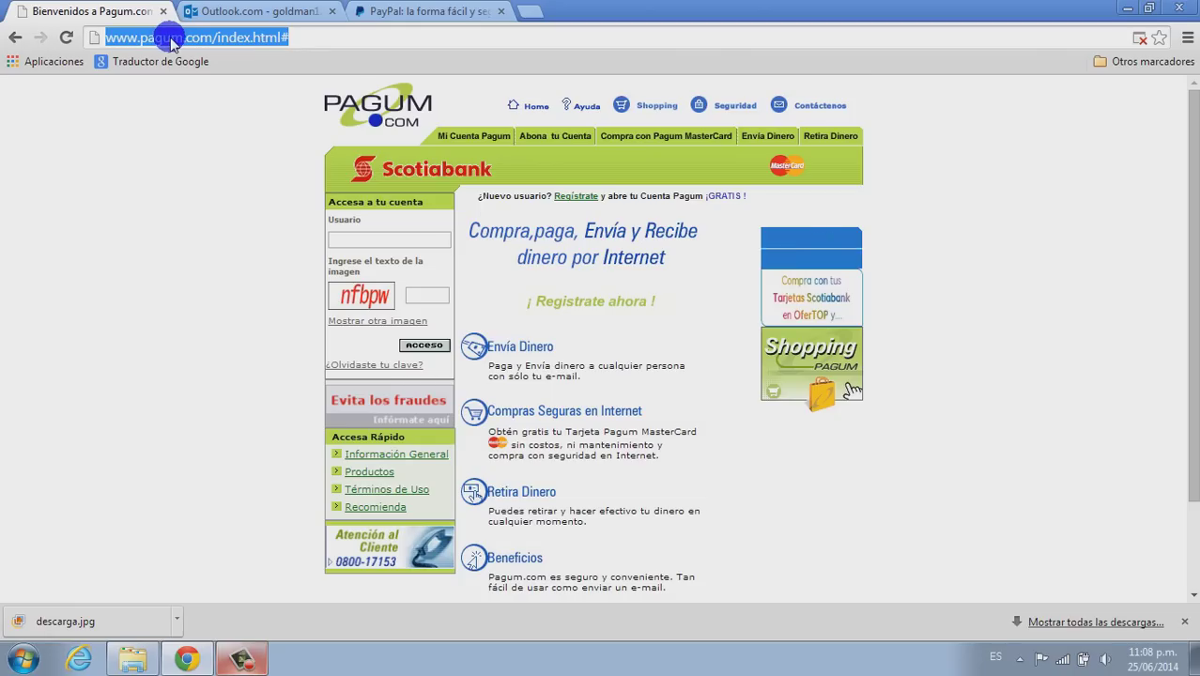
{"action": "left_click", "coordinate": [556, 300]}
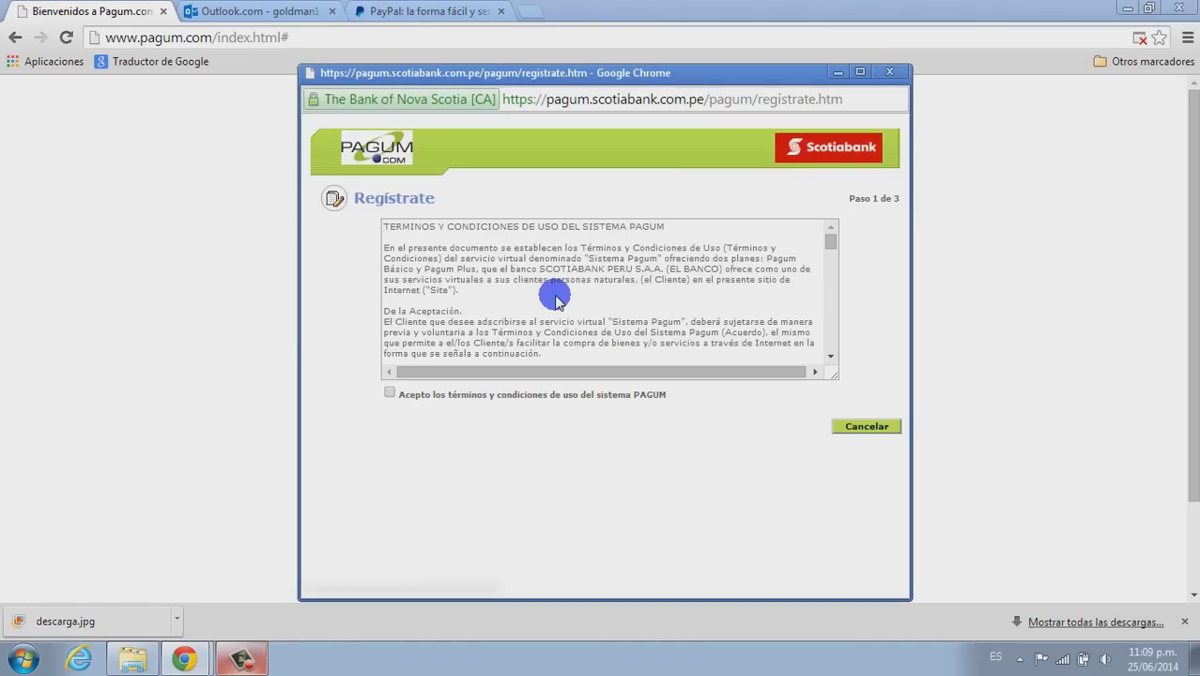
{"action": "left_click", "coordinate": [389, 393]}
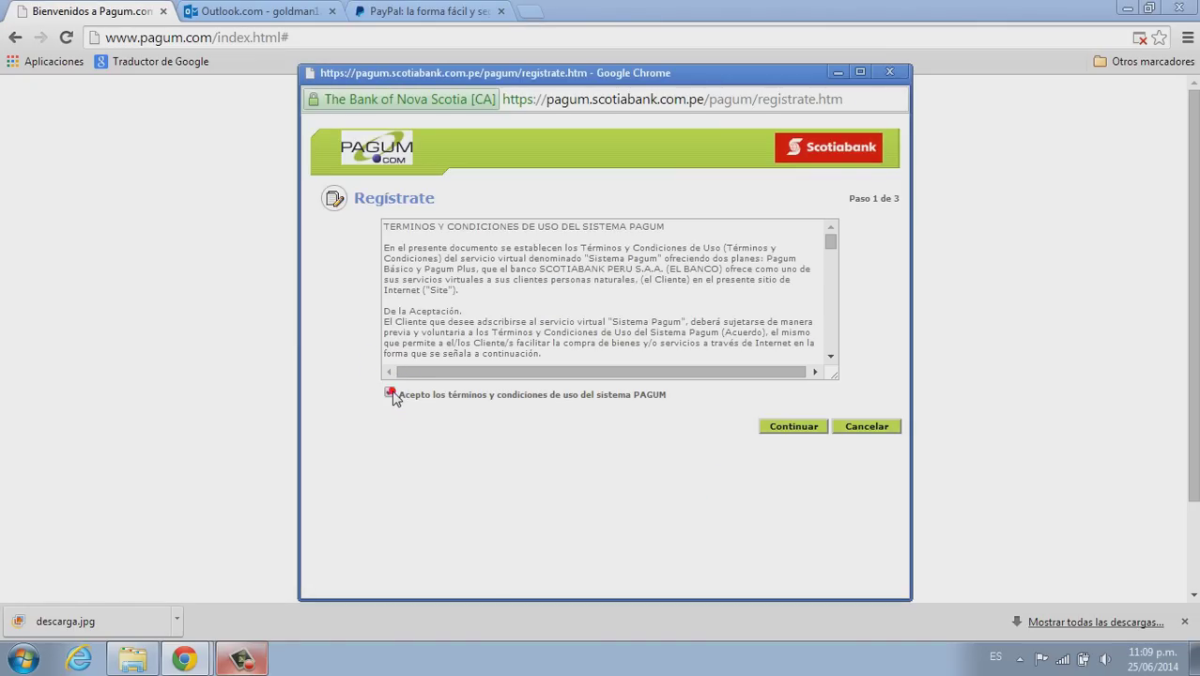
{"action": "left_click", "coordinate": [792, 425]}
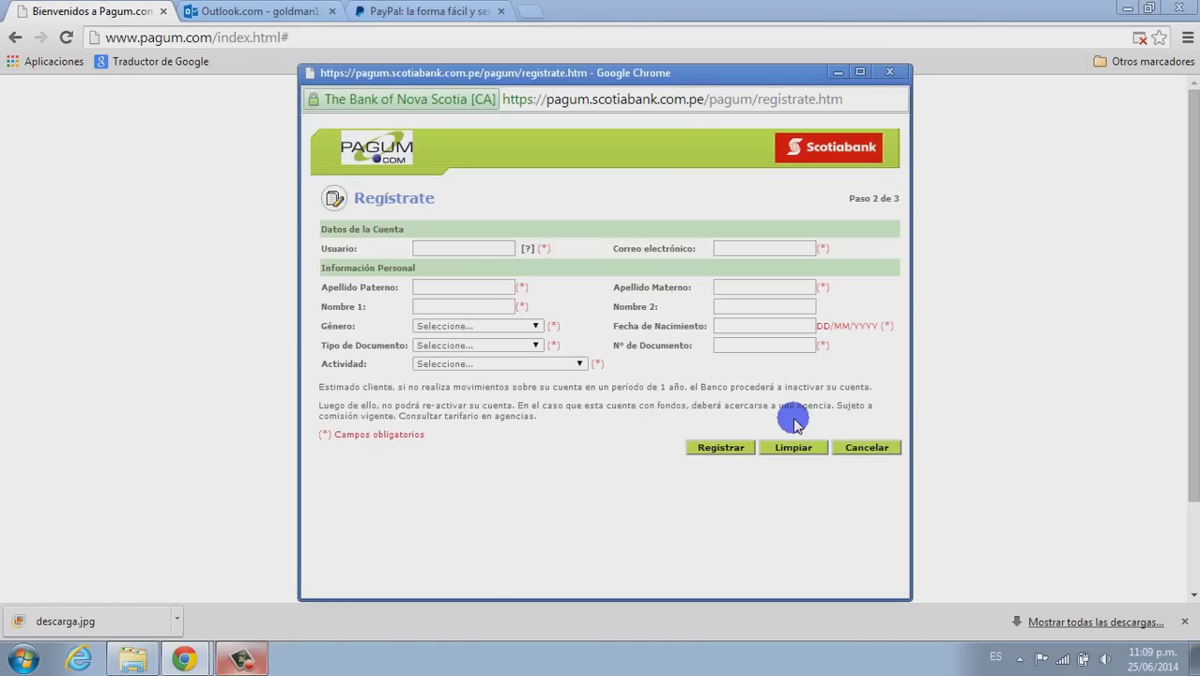
Fill in the username, e-mail address, paternal and maternal surnames, and first name in the registration form
{"action": "left_click", "coordinate": [495, 249]}
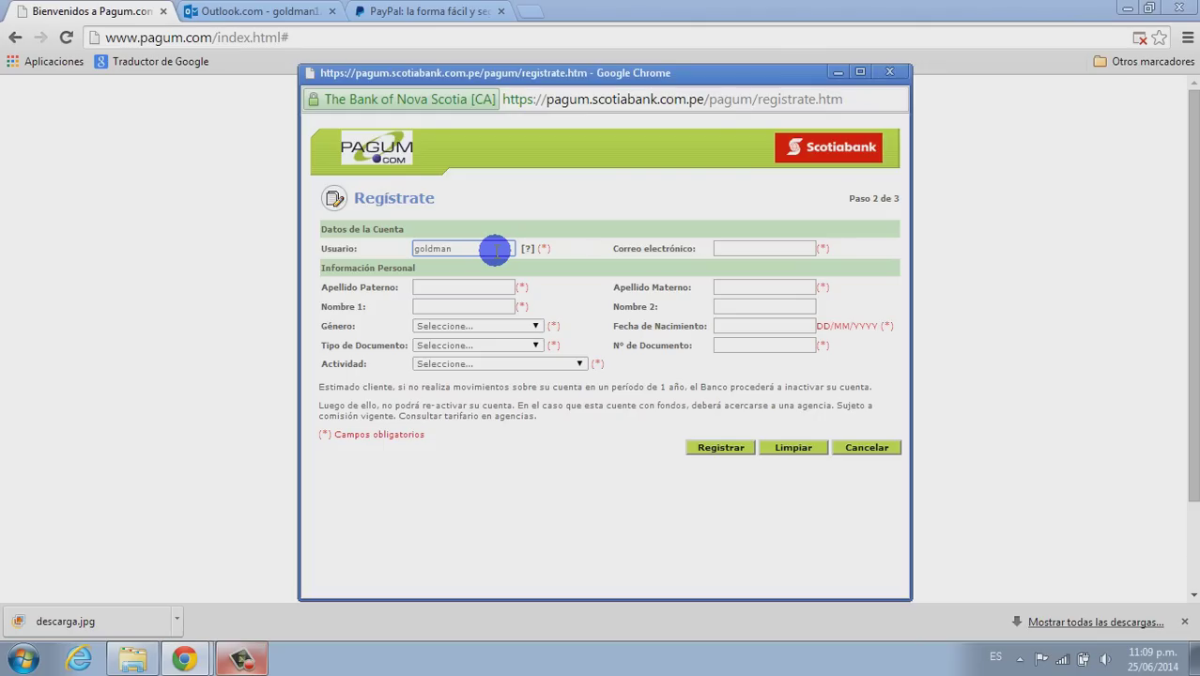
{"action": "left_click", "coordinate": [739, 252]}
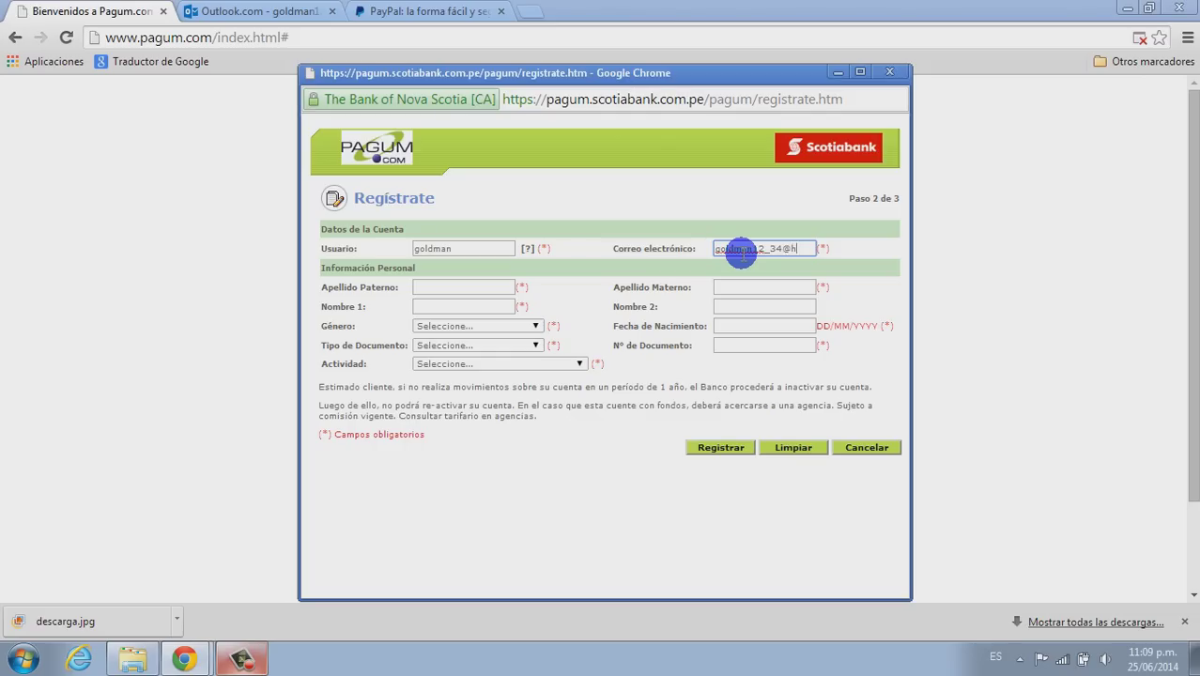
{"action": "left_click", "coordinate": [447, 292]}
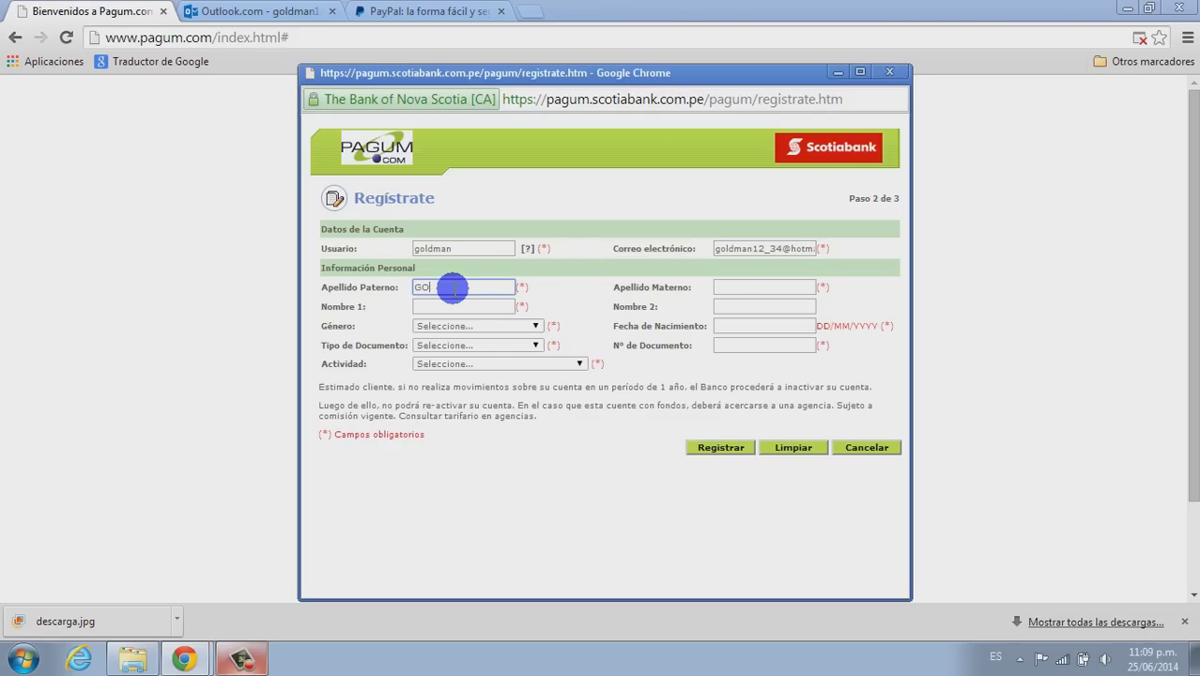
{"action": "key", "text": "Tab"}
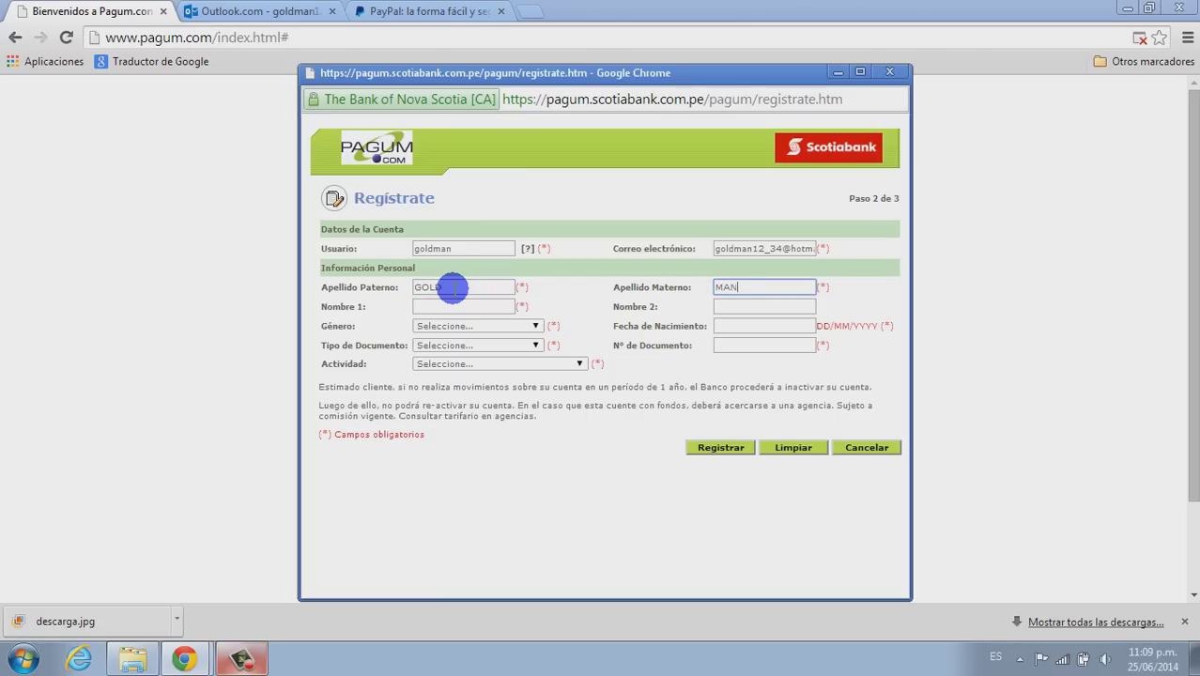
{"action": "type", "text": "MAN"}
{"action": "left_click", "coordinate": [450, 308]}
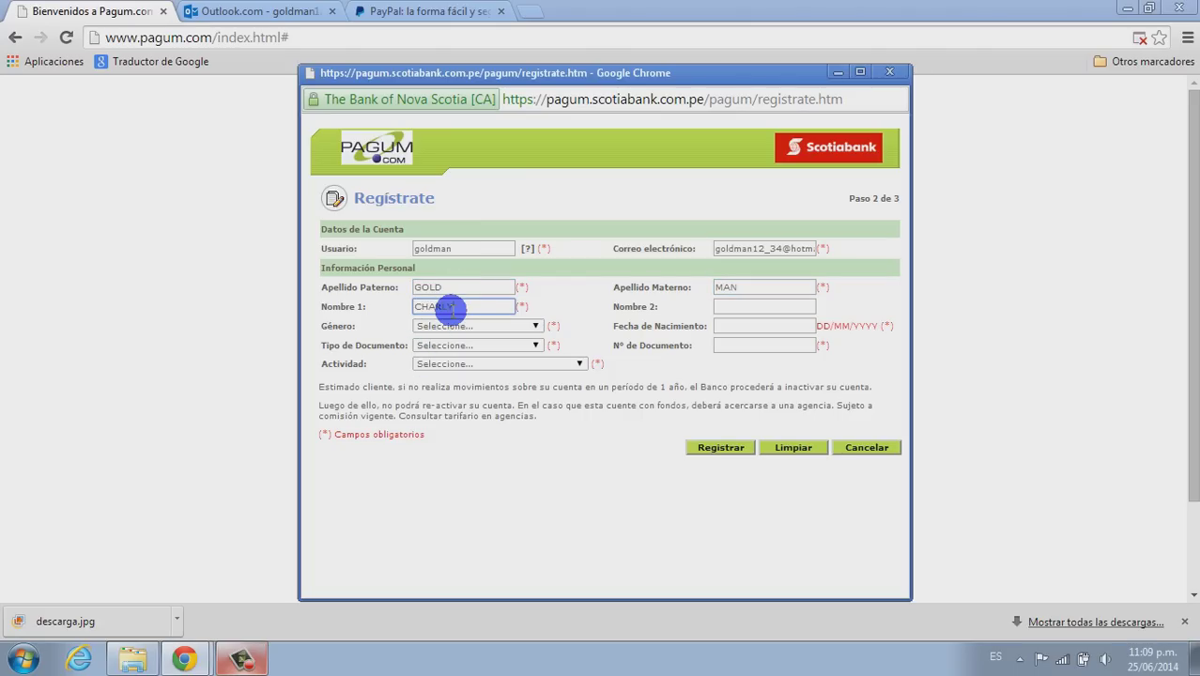
{"action": "left_click", "coordinate": [726, 307]}
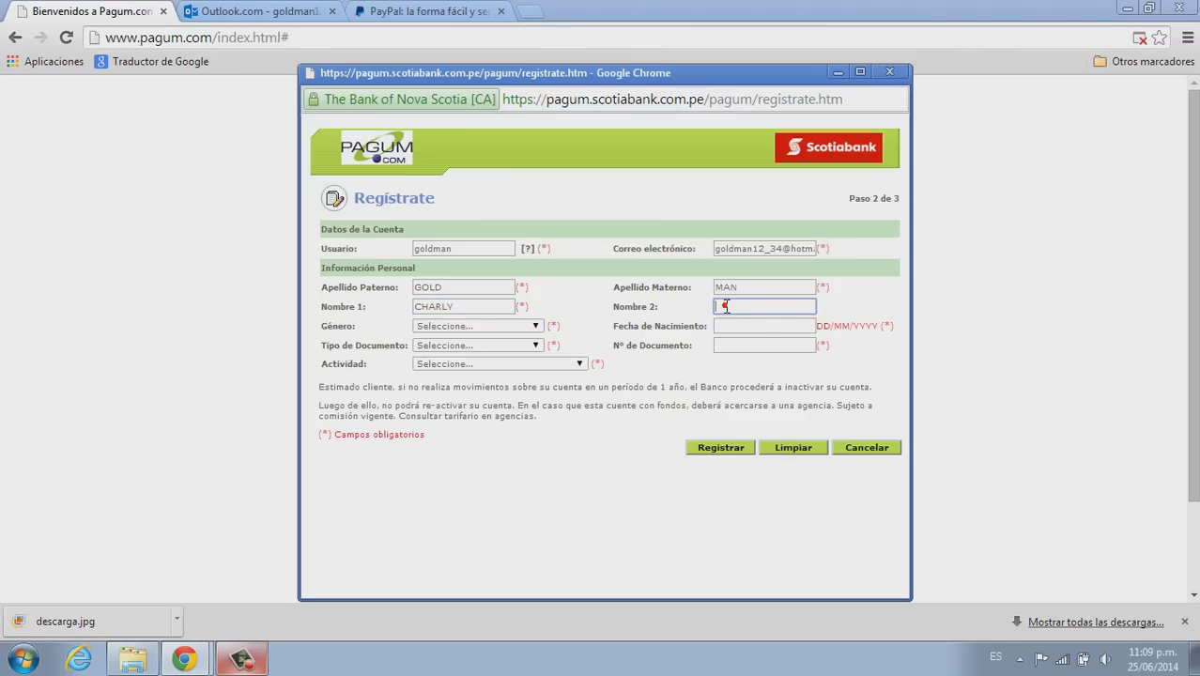
Set the gender to Masculino and fill in the date of birth in DD/MM/YYYY format
{"action": "left_click", "coordinate": [487, 329]}
{"action": "left_click", "coordinate": [481, 360]}
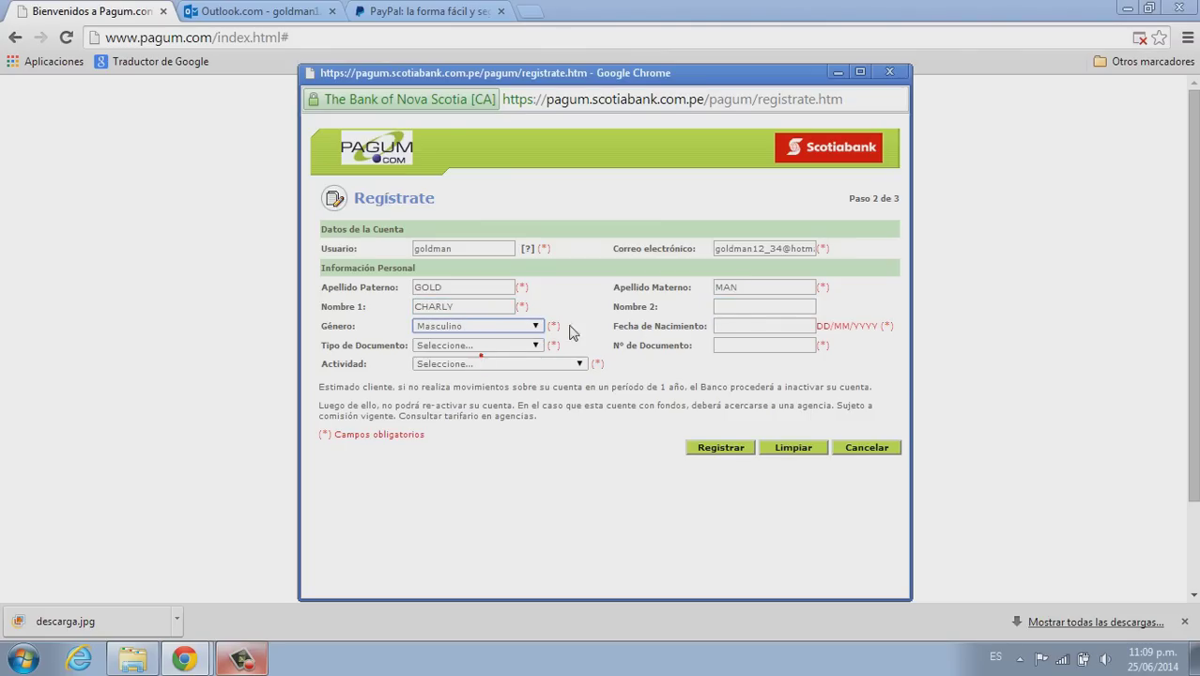
{"action": "left_click", "coordinate": [732, 331]}
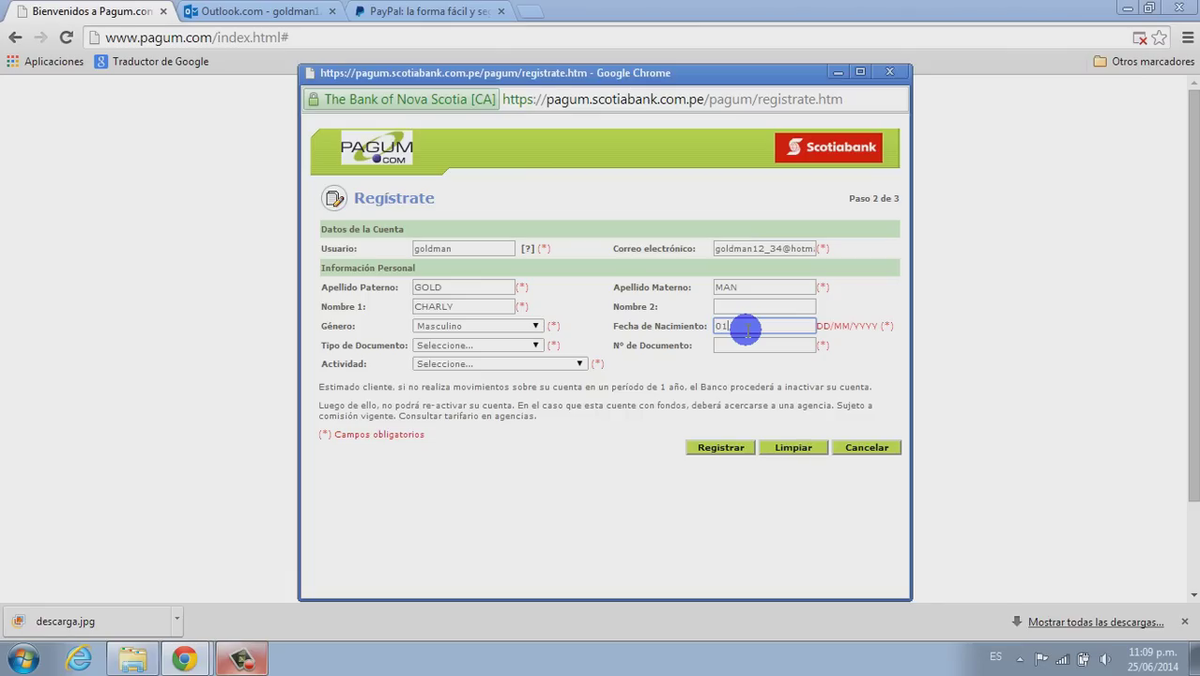
{"action": "type", "text": "01/01/1"}
{"action": "key", "text": "Caps_Lock"}
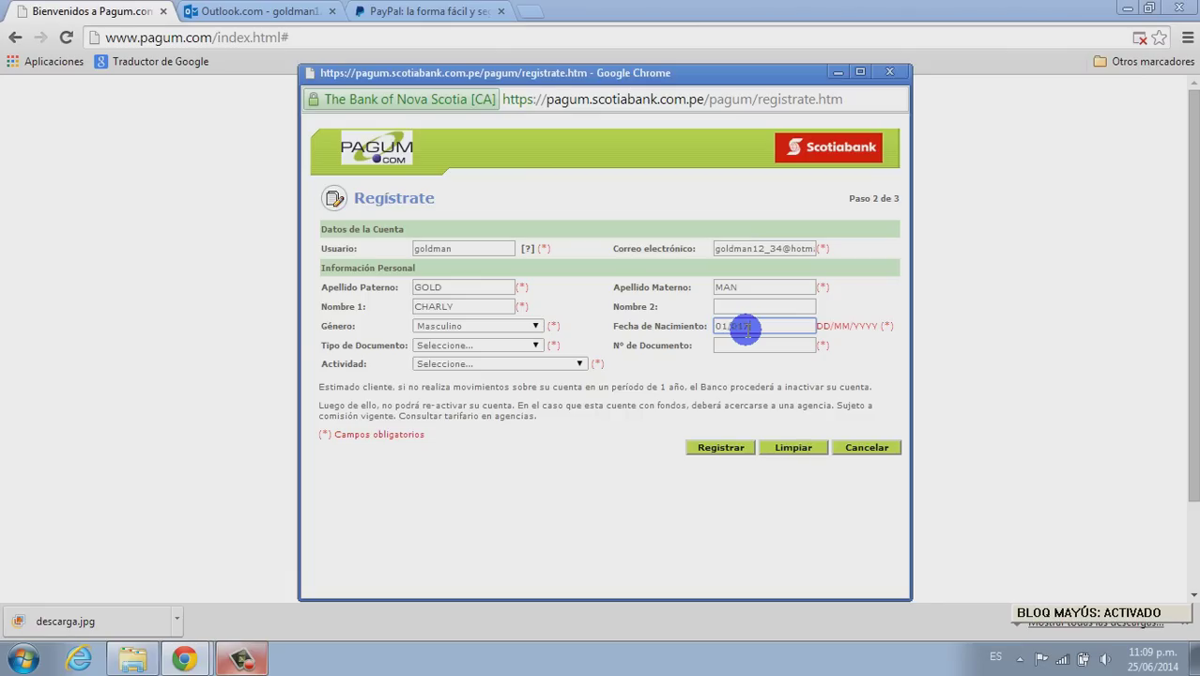
{"action": "key", "text": "Caps_Lock"}
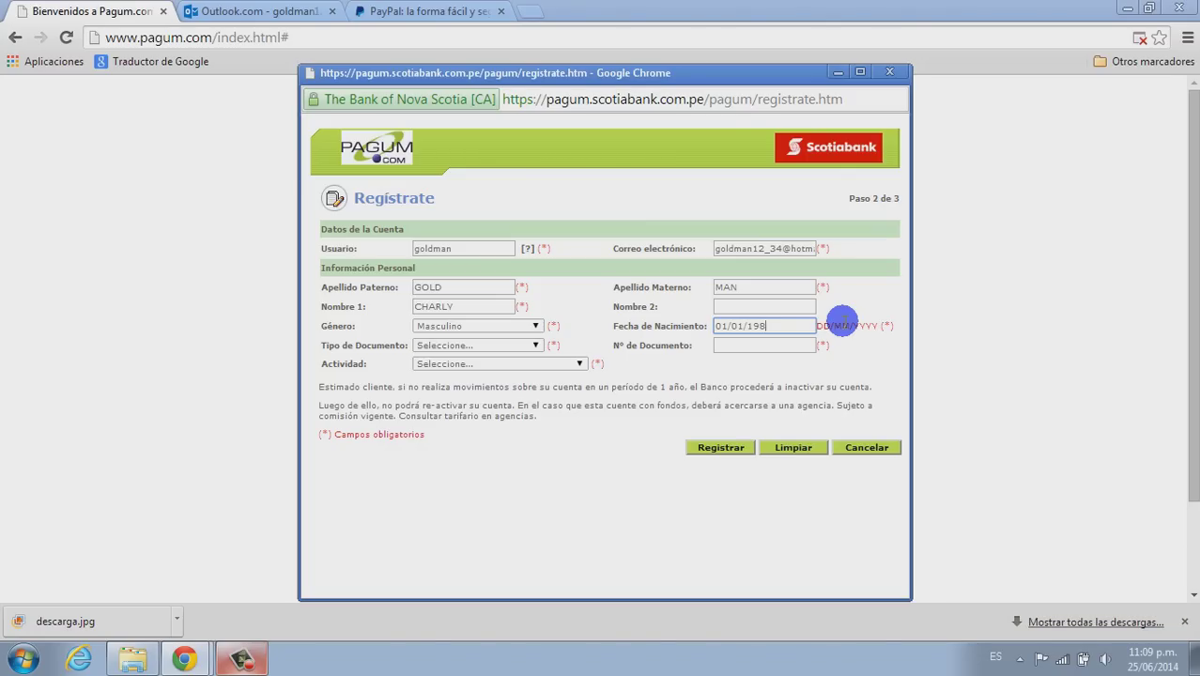
Choose DNI/L.Electoral as the document type and fill in the document number
{"action": "left_click", "coordinate": [534, 345]}
{"action": "left_click", "coordinate": [497, 369]}
{"action": "left_click", "coordinate": [731, 344]}
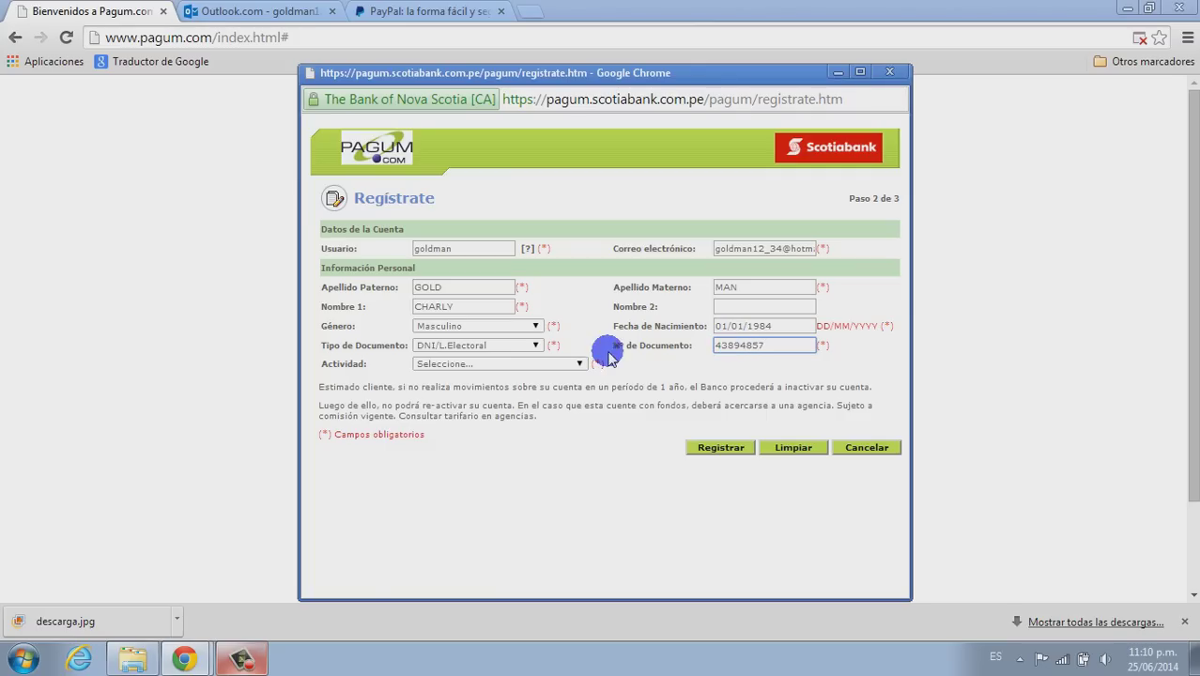
Choose a "FABRICACION DE OTROS TIPOS DE" entry as the activity, submit the registration and agree to save the entered data
{"action": "left_click", "coordinate": [578, 362]}
{"action": "left_click_drag", "start_coordinate": [612, 399], "coordinate": [614, 488]}
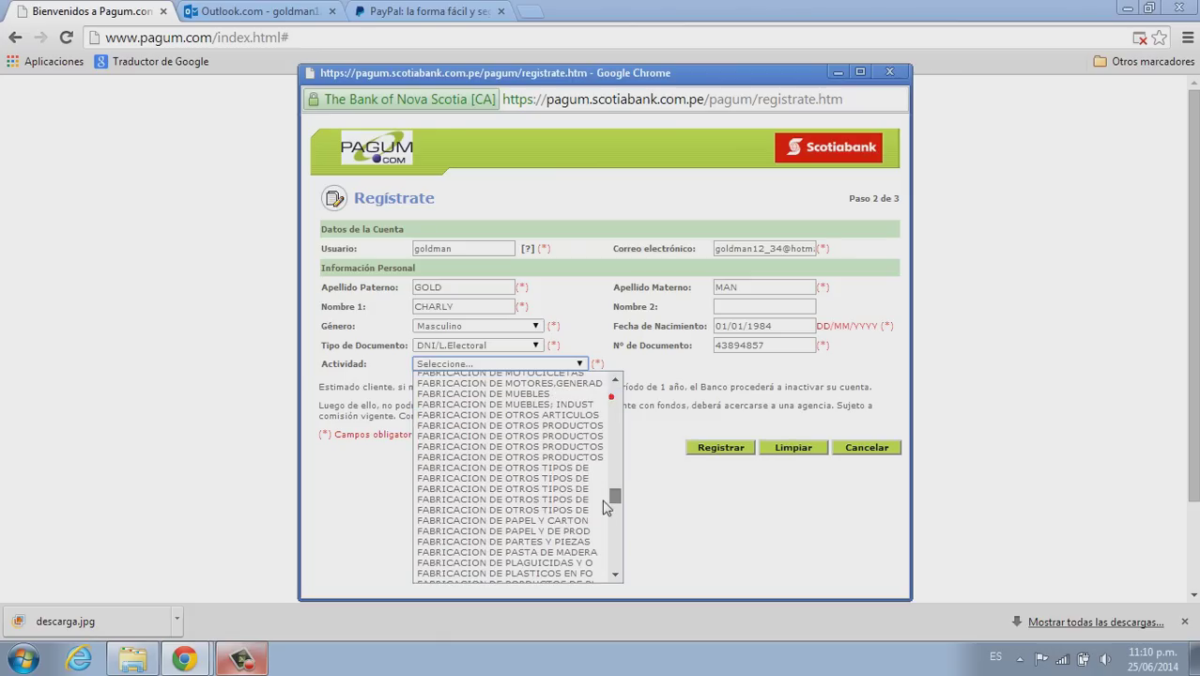
{"action": "left_click", "coordinate": [558, 477]}
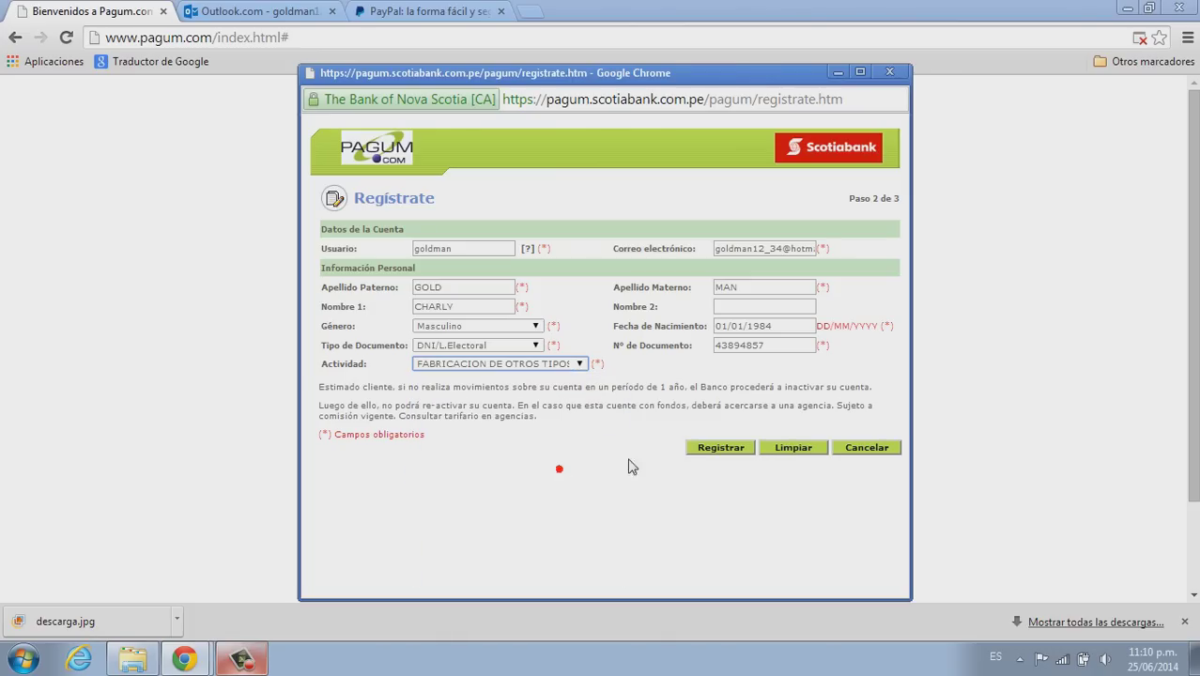
{"action": "left_click", "coordinate": [738, 449]}
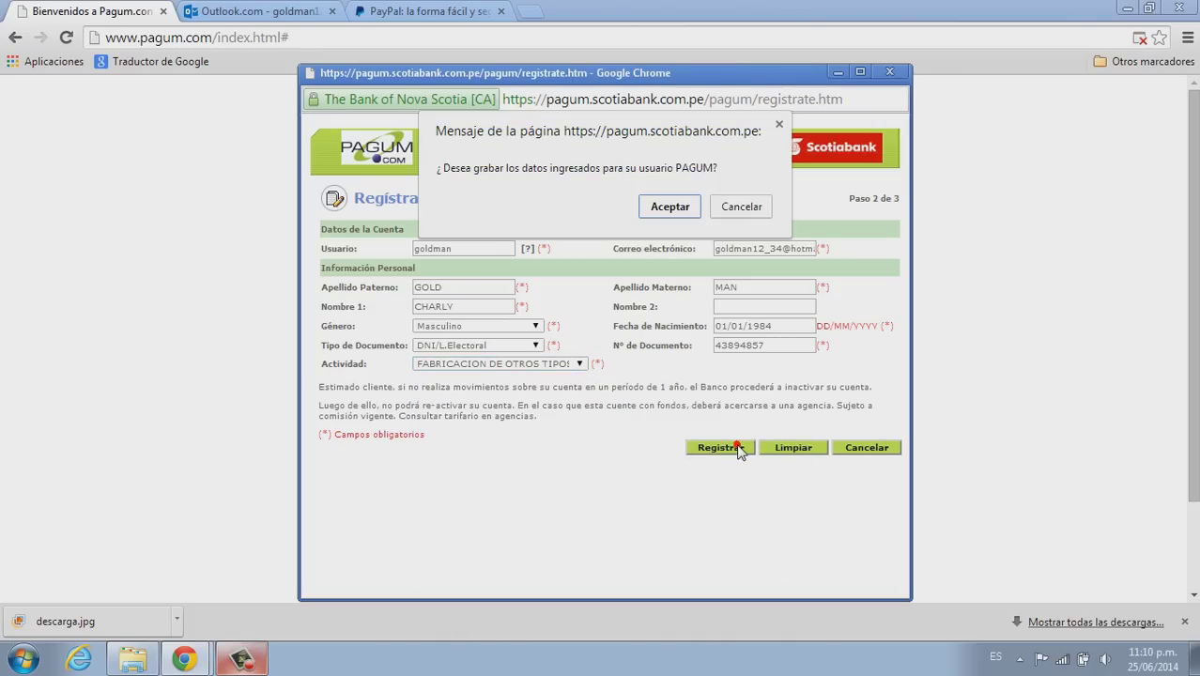
{"action": "left_click", "coordinate": [672, 207]}
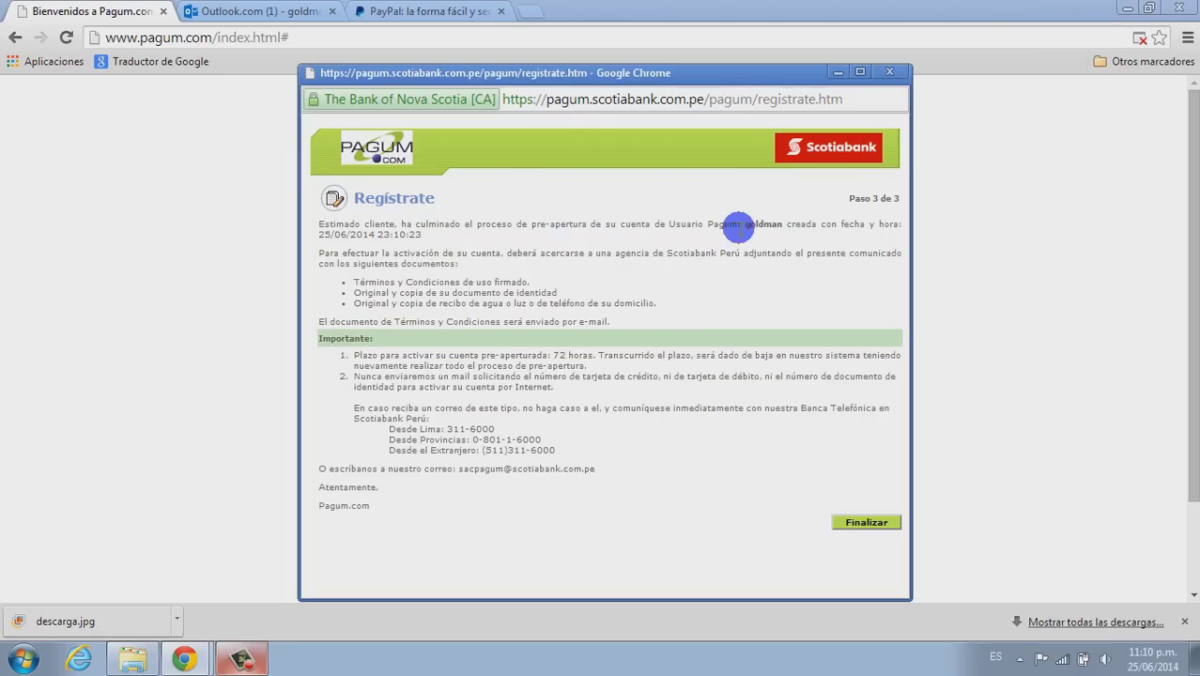
Switch to the Outlook.com inbox and open the message "PAGUM: Confirmación de registro de preapertura de cuenta"
{"action": "left_click_drag", "start_coordinate": [744, 225], "coordinate": [766, 223]}
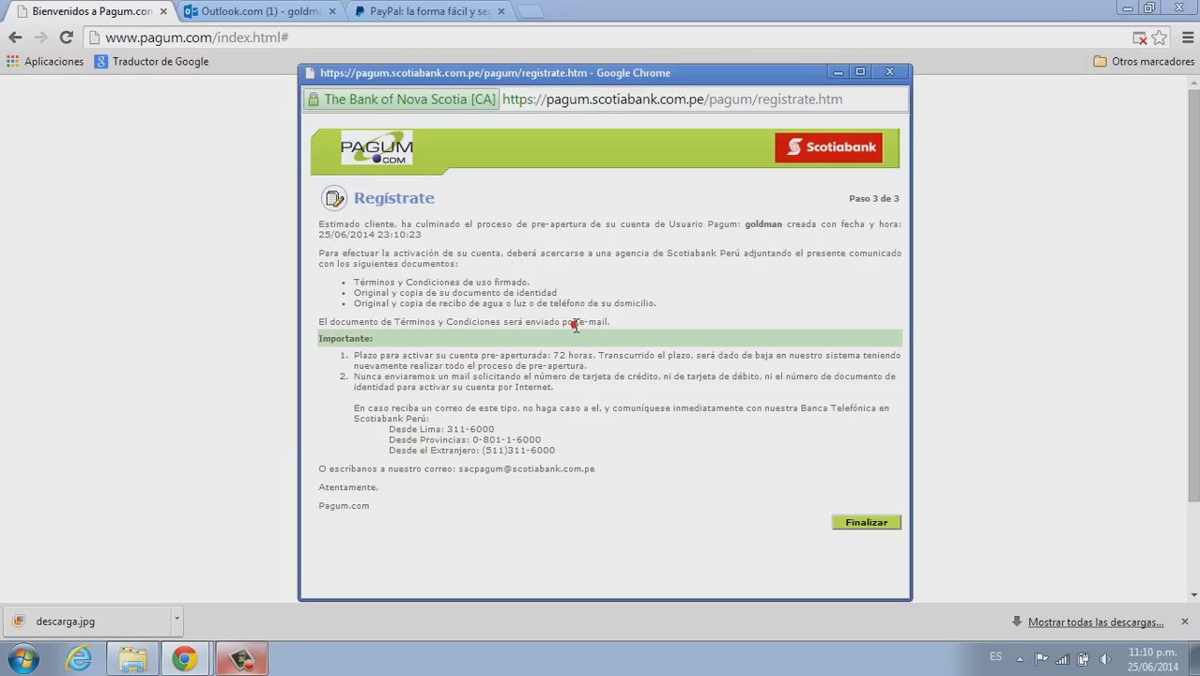
{"action": "left_click_drag", "start_coordinate": [530, 278], "coordinate": [534, 287]}
{"action": "left_click", "coordinate": [235, 11]}
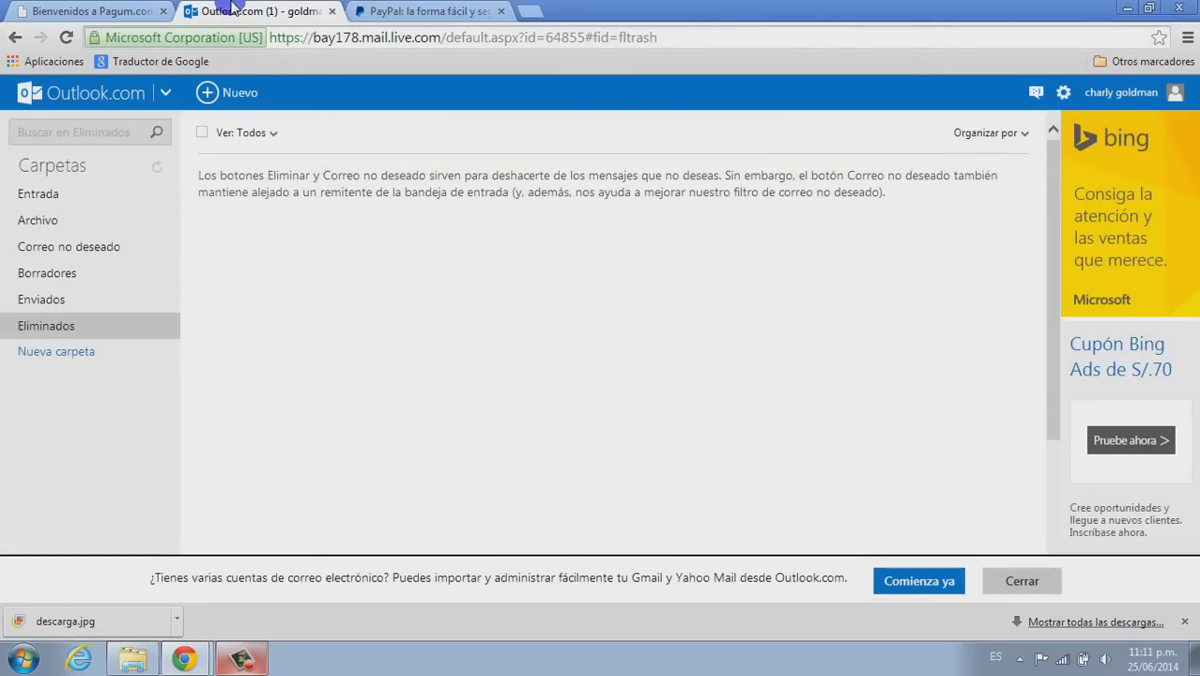
{"action": "left_click", "coordinate": [51, 197]}
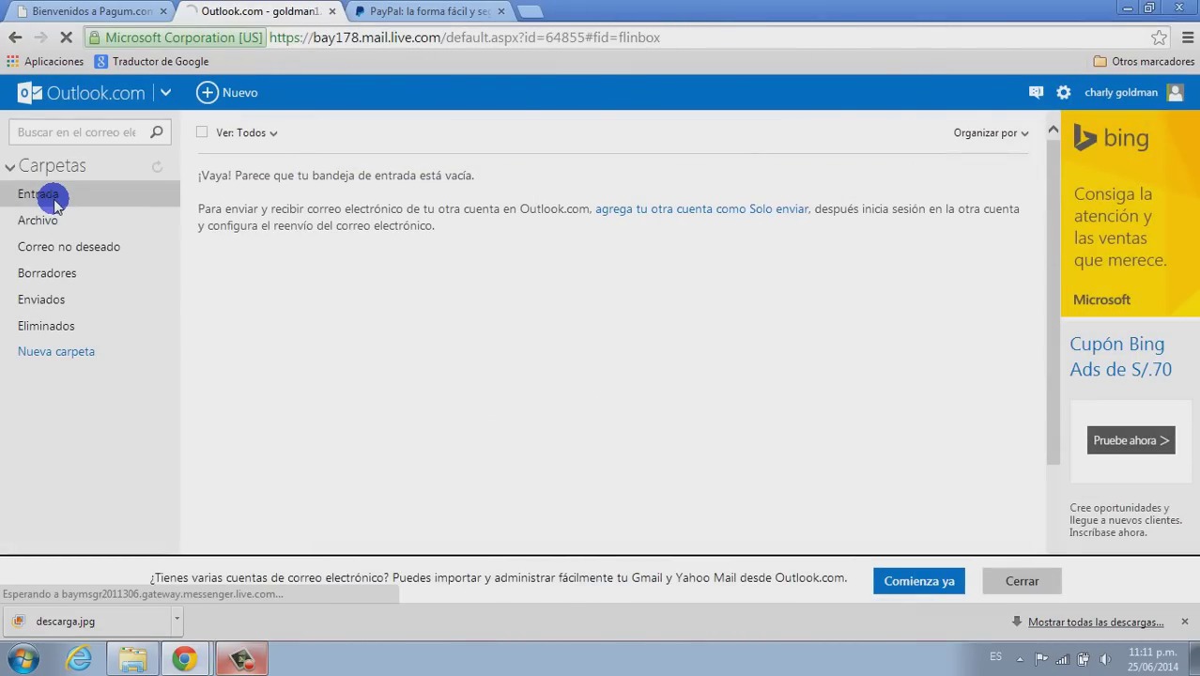
{"action": "left_click", "coordinate": [53, 201]}
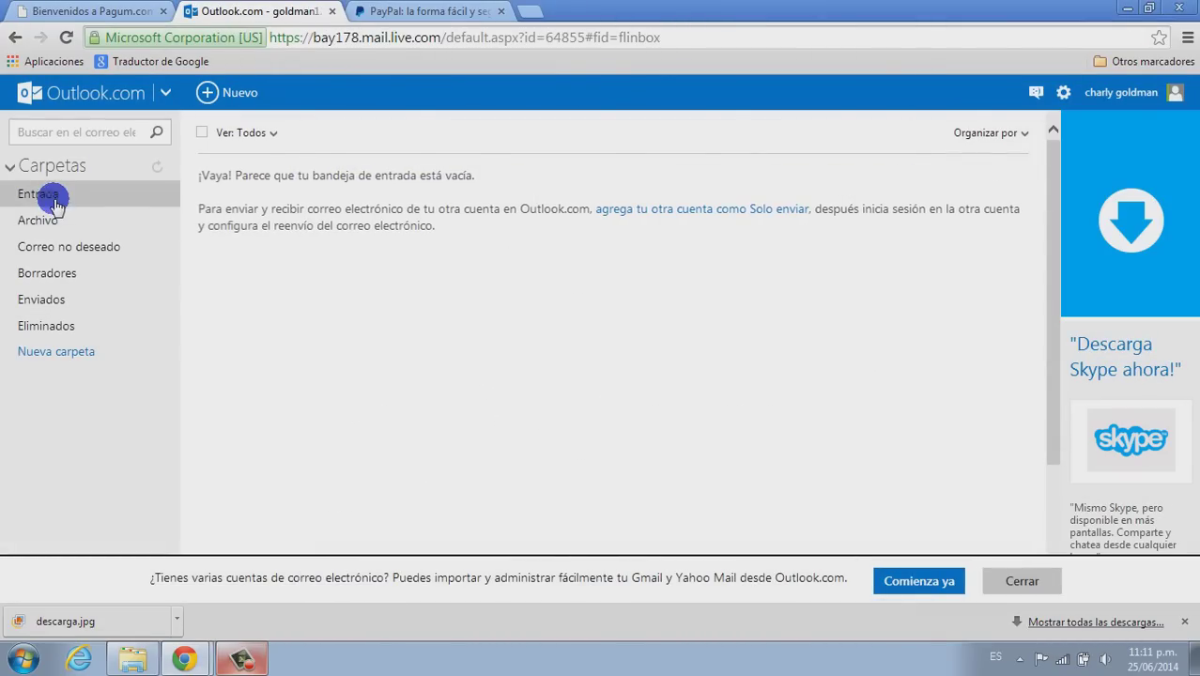
{"action": "left_click", "coordinate": [261, 169]}
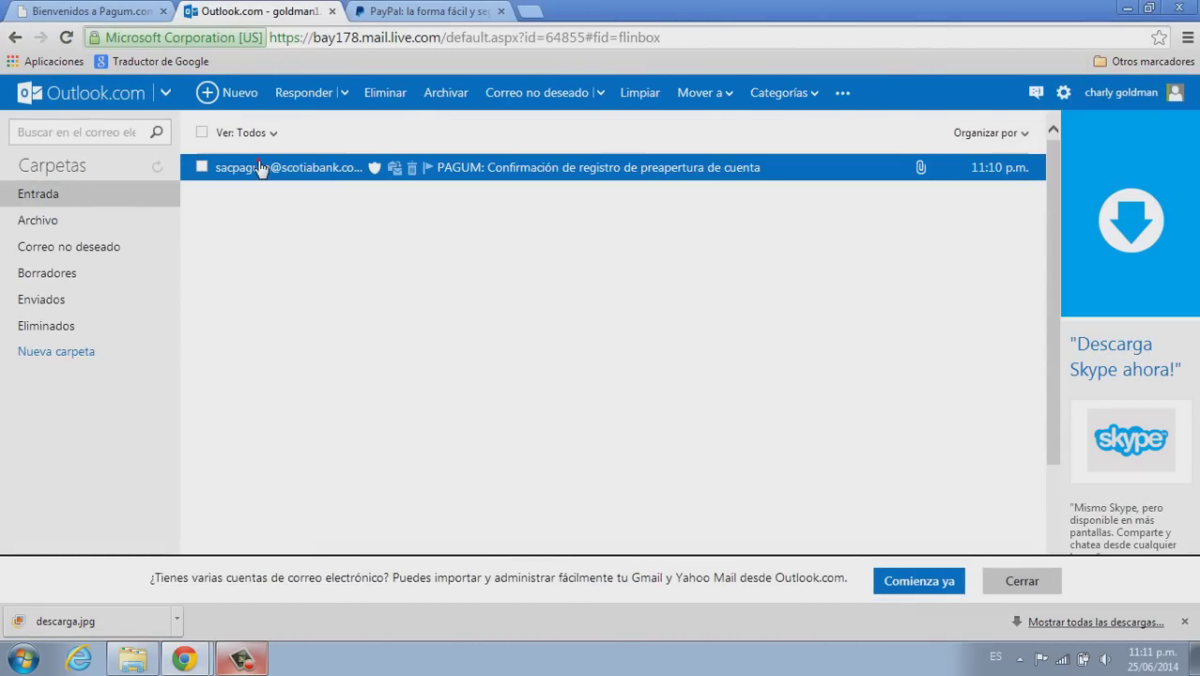
{"action": "left_click", "coordinate": [517, 169]}
Read through the confirmation message, examining the documents required for account activation, the attachment and the closing notices
{"action": "left_click_drag", "start_coordinate": [1051, 236], "coordinate": [1031, 338]}
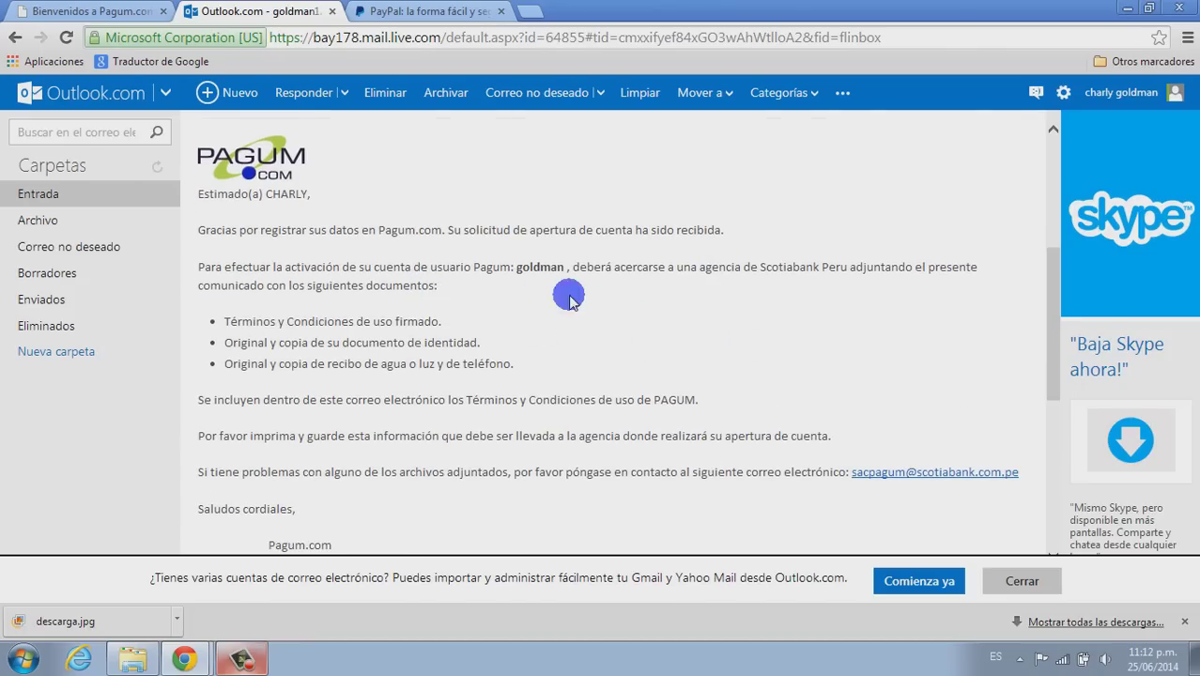
{"action": "triple_click", "coordinate": [338, 283]}
{"action": "double_click", "coordinate": [449, 343]}
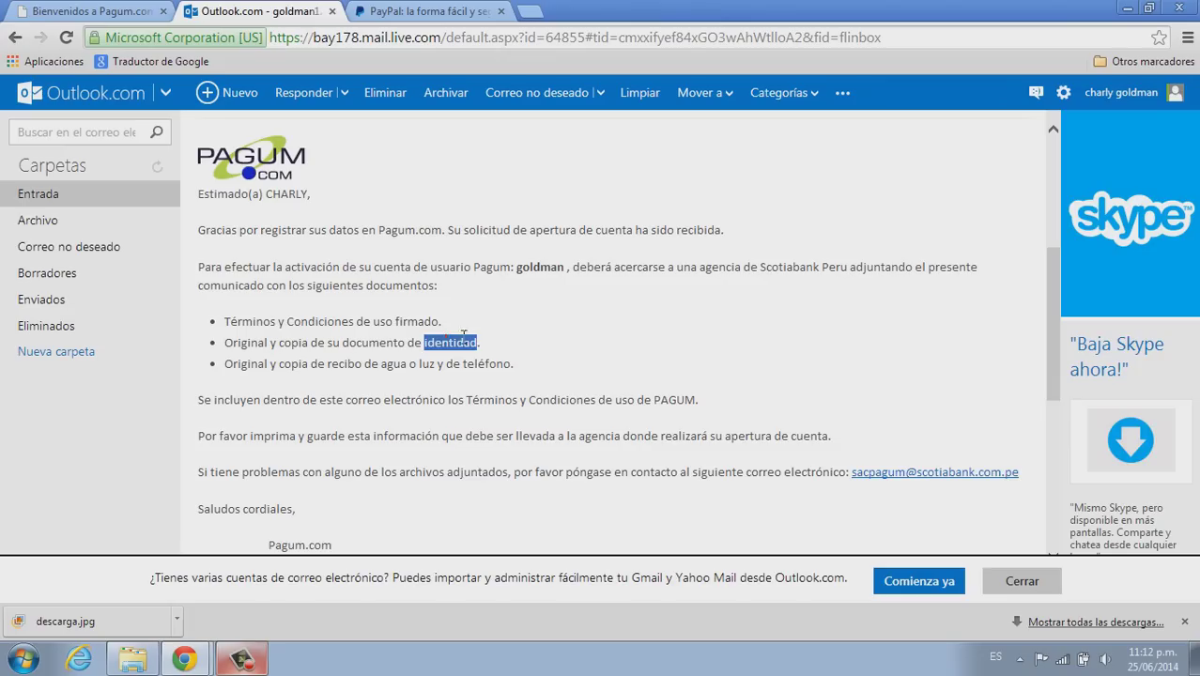
{"action": "left_click_drag", "start_coordinate": [1053, 319], "coordinate": [1049, 270]}
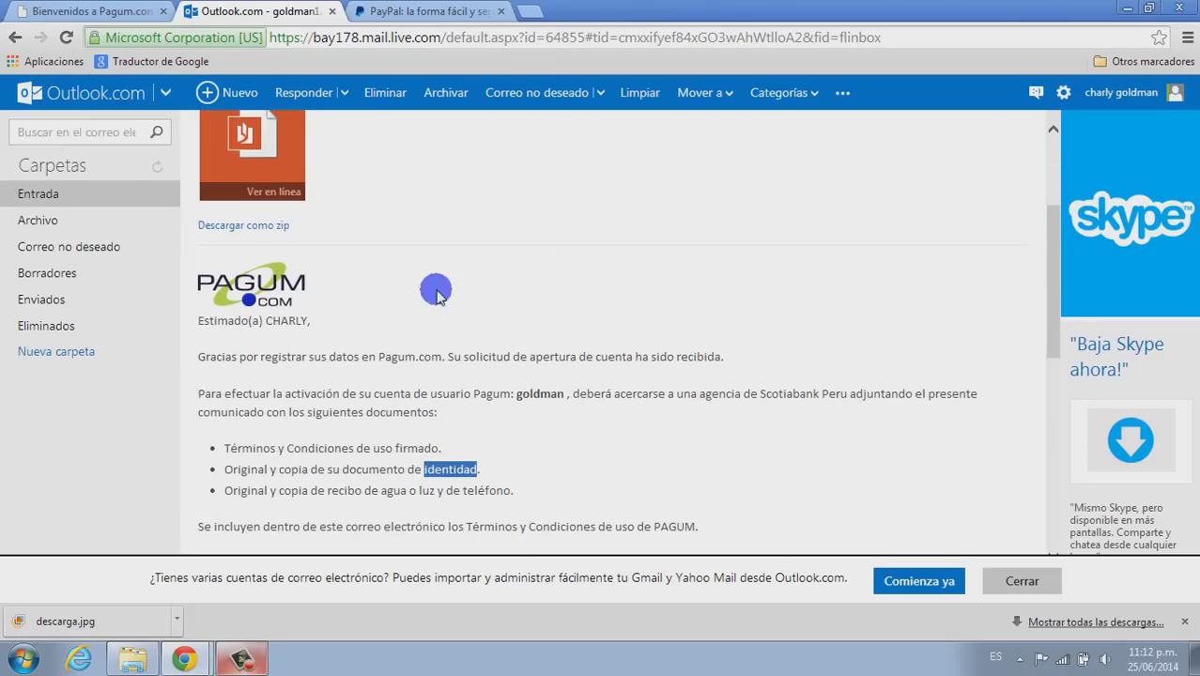
{"action": "left_click_drag", "start_coordinate": [1049, 246], "coordinate": [1050, 477]}
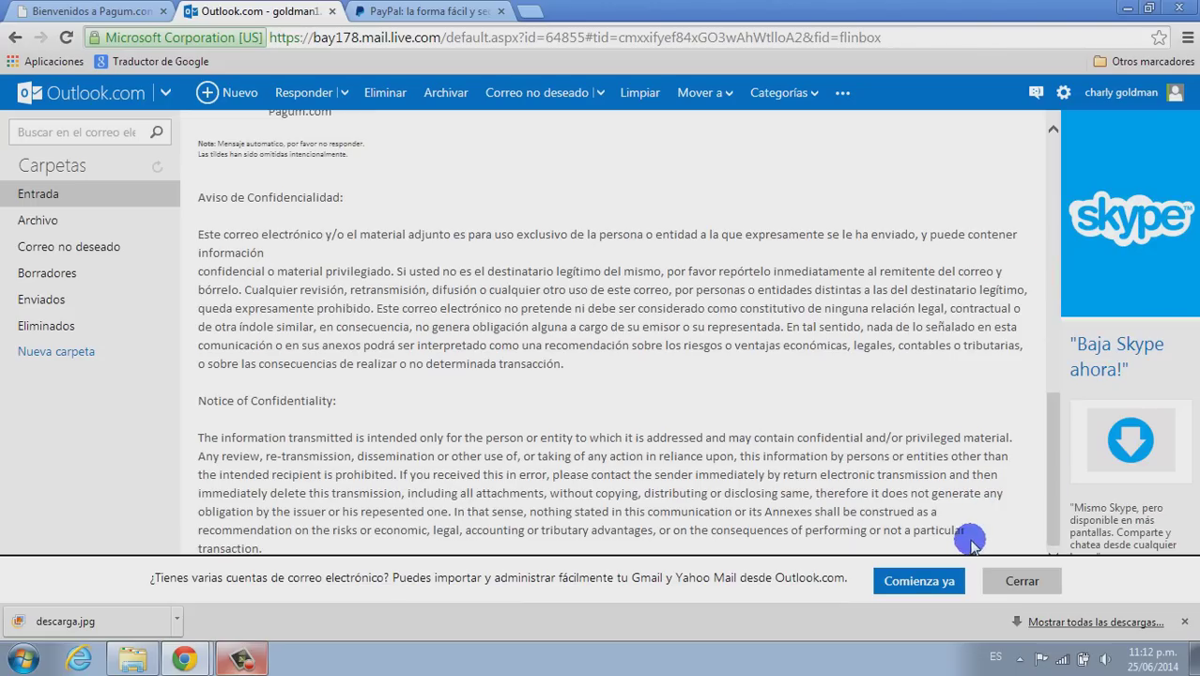
Print the confirmation message to a PDF named "Imprimir mensaje - Outlook" saved in the Escritorio folder
{"action": "scroll", "coordinate": [972, 422], "scroll_direction": "up", "scroll_amount": 10}
{"action": "left_click", "coordinate": [1021, 167]}
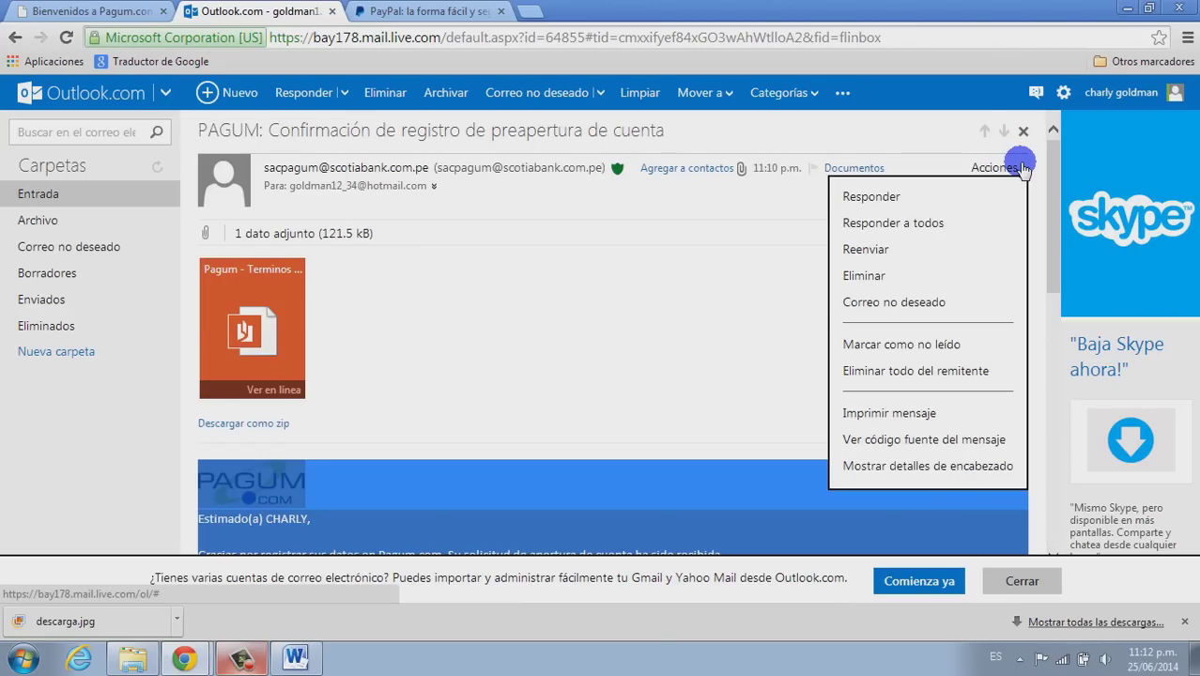
{"action": "left_click", "coordinate": [890, 413]}
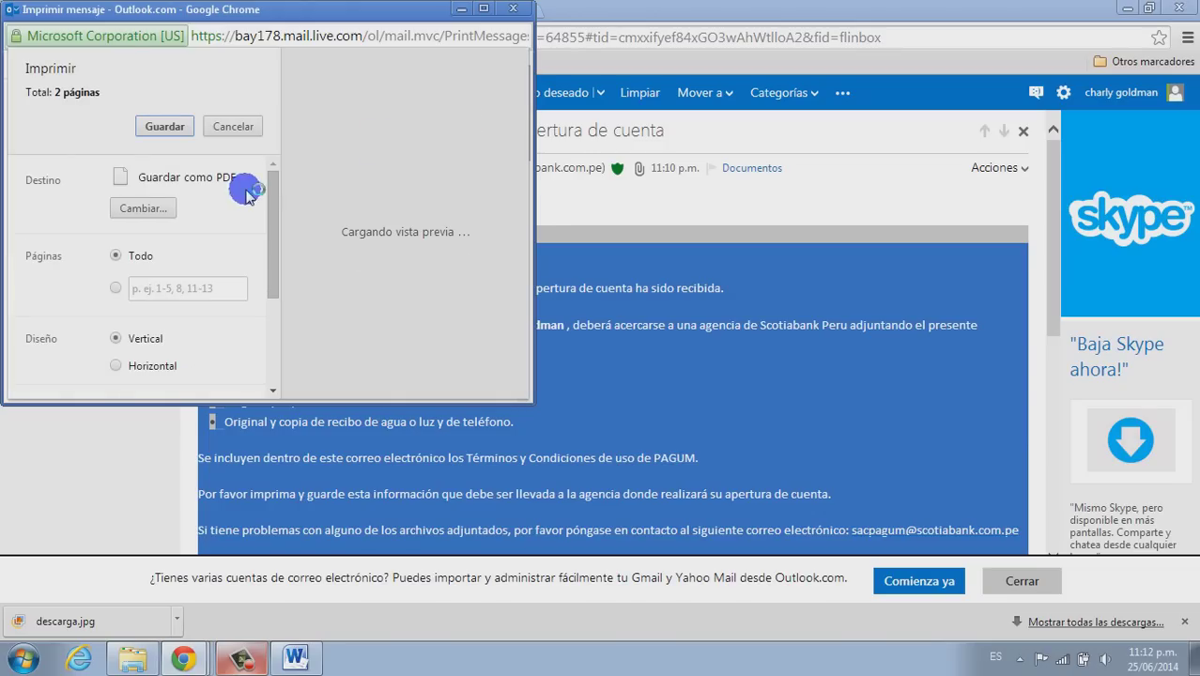
{"action": "mouse_move", "coordinate": [517, 153]}
{"action": "left_mouse_down"}
{"action": "mouse_move", "coordinate": [521, 252]}
{"action": "mouse_move", "coordinate": [509, 166]}
{"action": "left_mouse_up"}
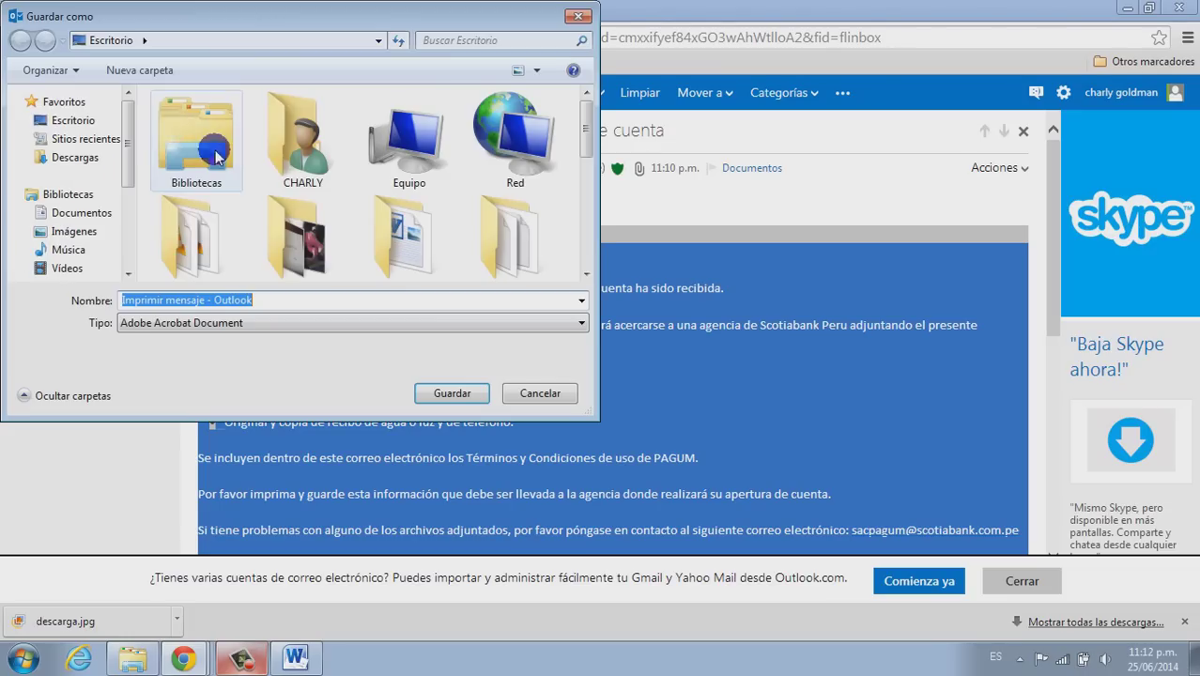
{"action": "left_click", "coordinate": [56, 120]}
{"action": "left_click", "coordinate": [421, 387]}
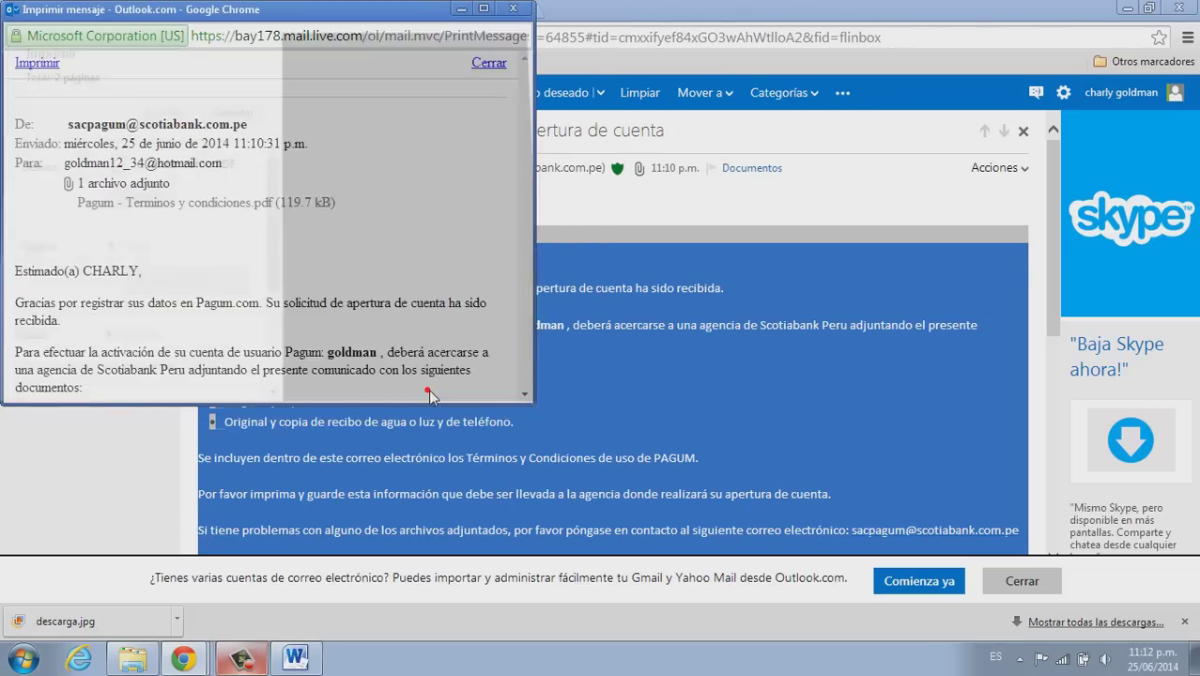
View the printable message at full-screen size, then close its window and show the desktop
{"action": "left_click", "coordinate": [484, 9]}
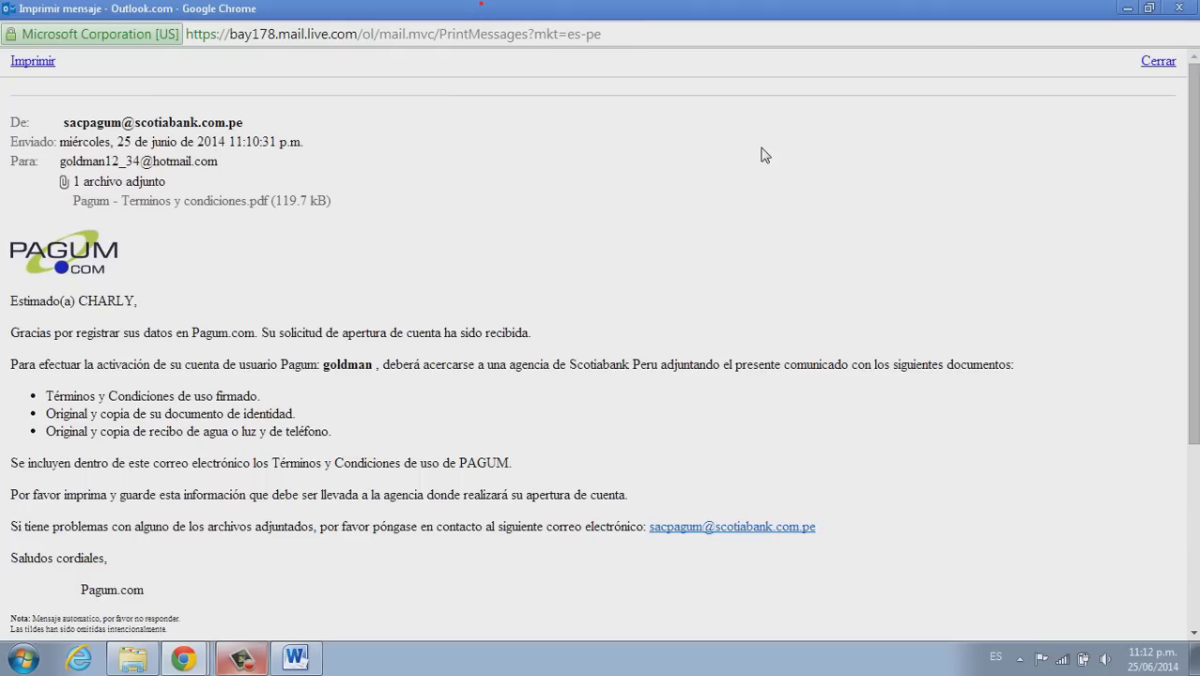
{"action": "left_click_drag", "start_coordinate": [1186, 182], "coordinate": [1188, 113]}
{"action": "left_click", "coordinate": [1178, 7]}
{"action": "left_click", "coordinate": [1188, 664]}
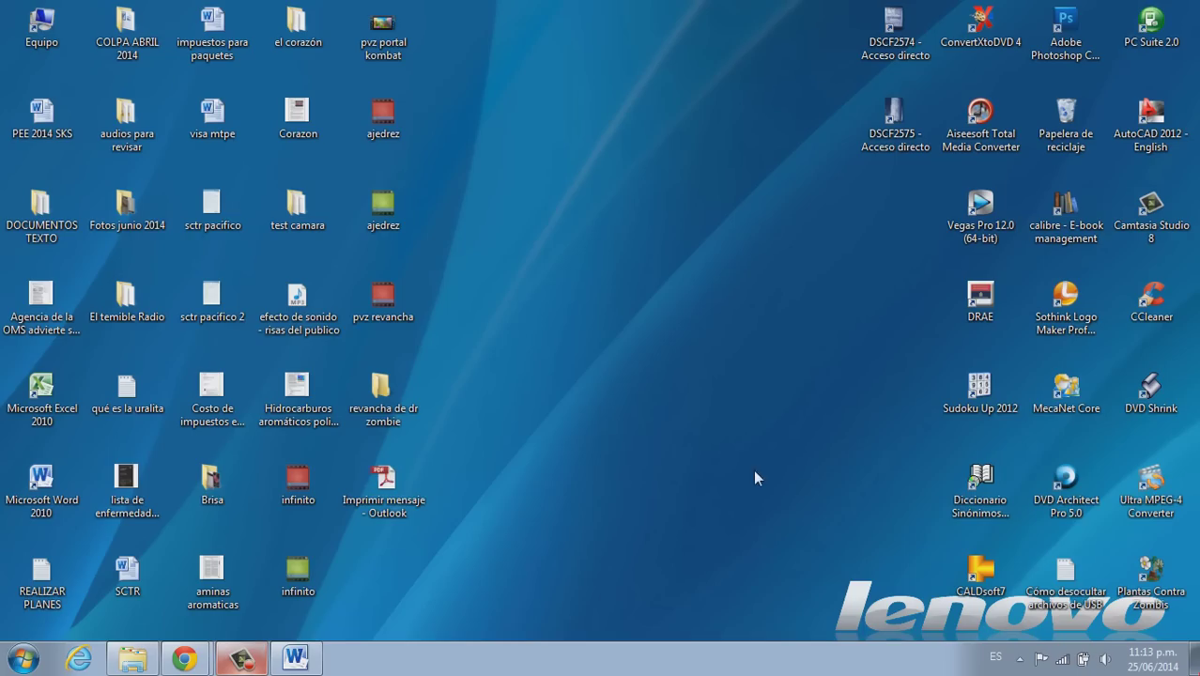
Unblock the confirmation message's content, download its attachment "Pagum - Terminos y condiciones.pdf" and open the file
{"action": "double_click", "coordinate": [413, 490]}
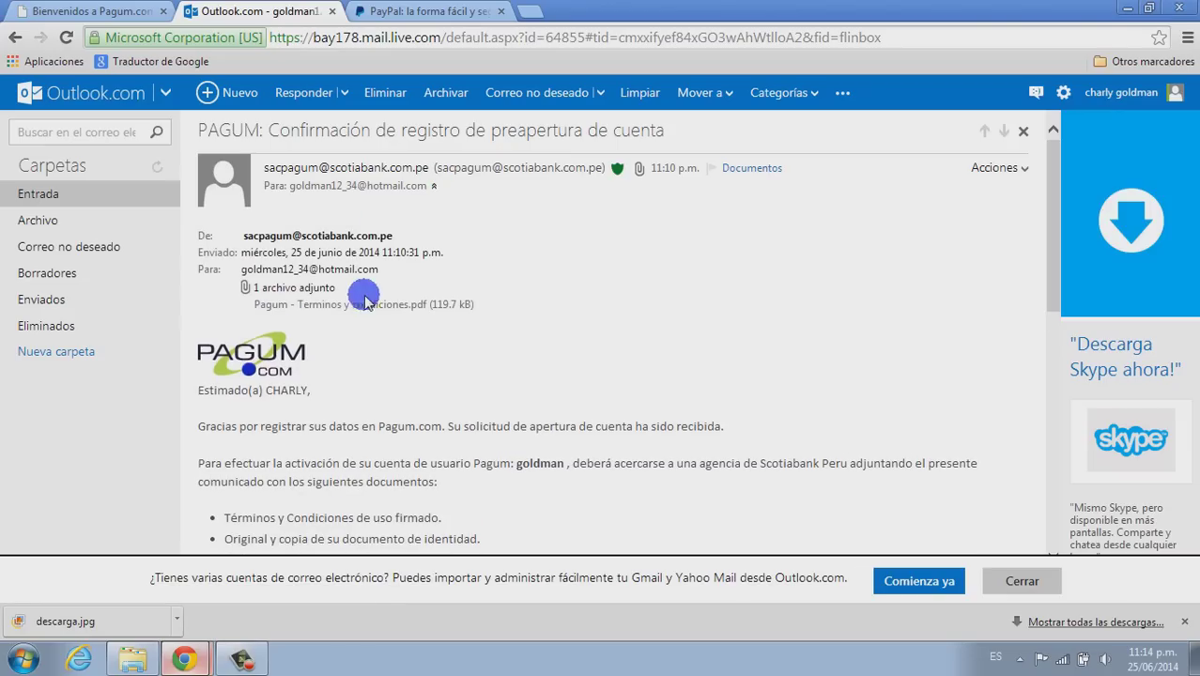
{"action": "left_click", "coordinate": [344, 303]}
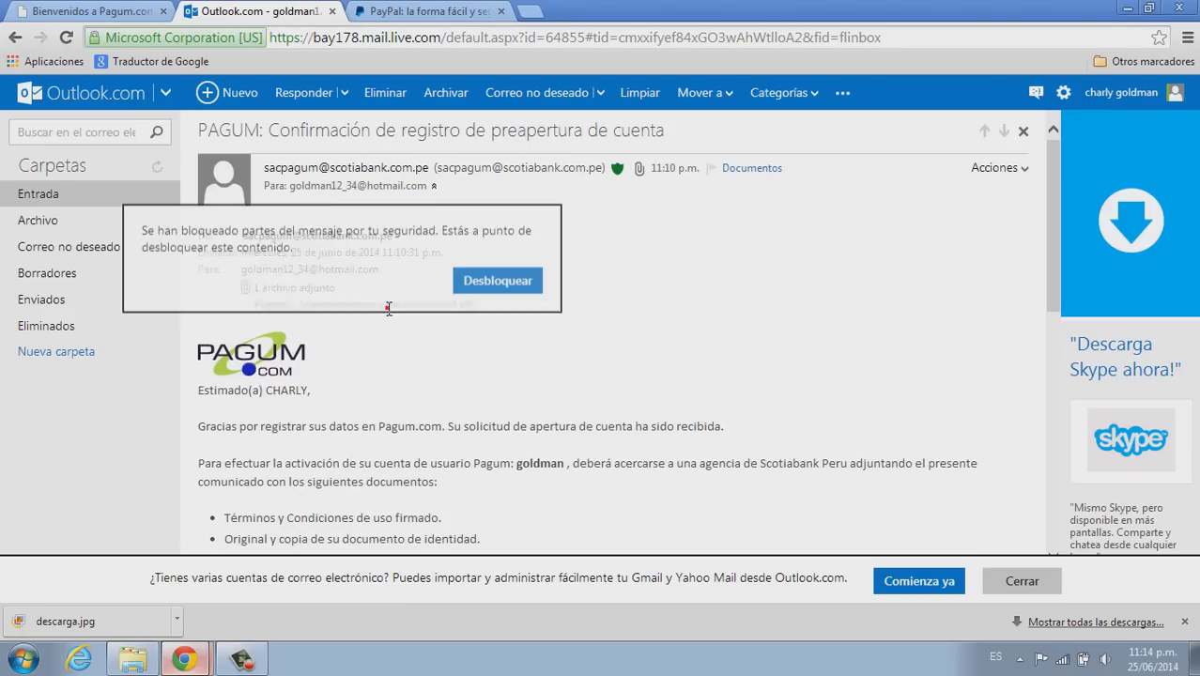
{"action": "left_click", "coordinate": [479, 260]}
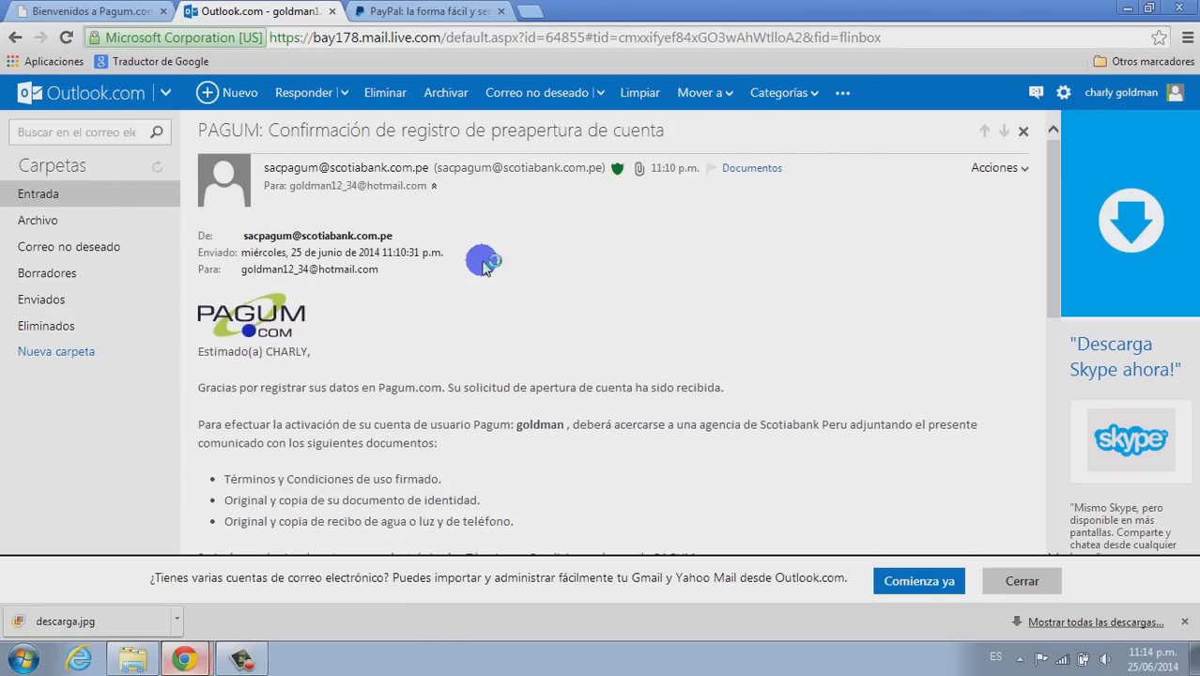
{"action": "left_click", "coordinate": [247, 458]}
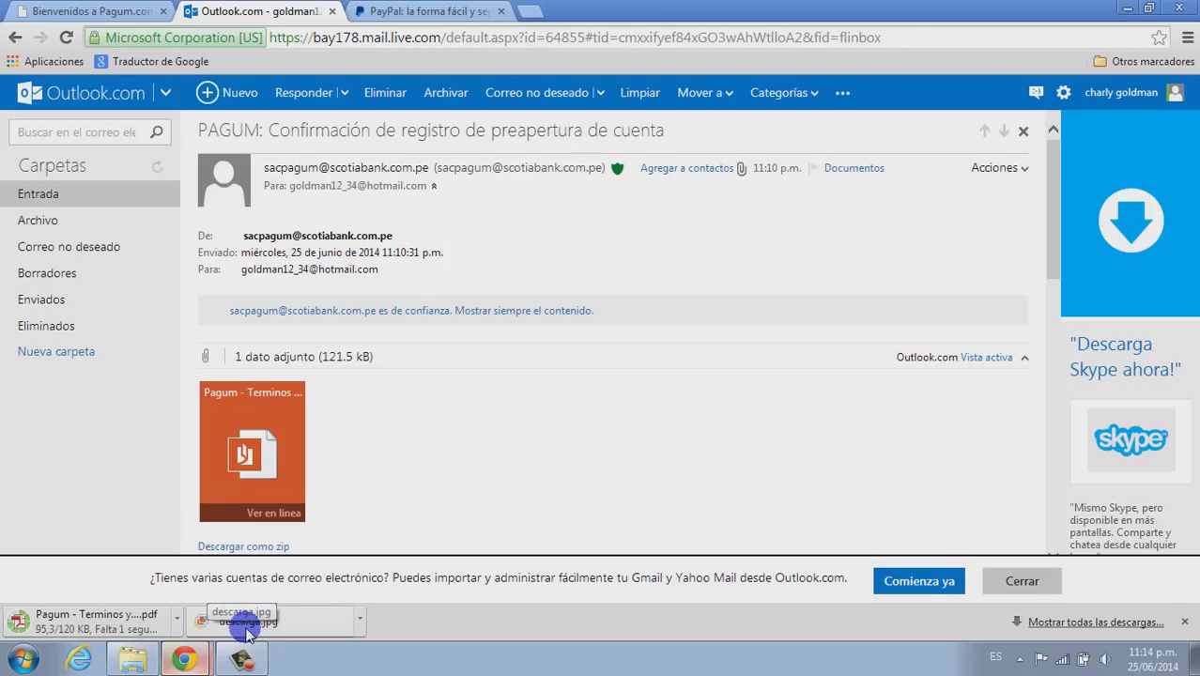
{"action": "left_click", "coordinate": [360, 618]}
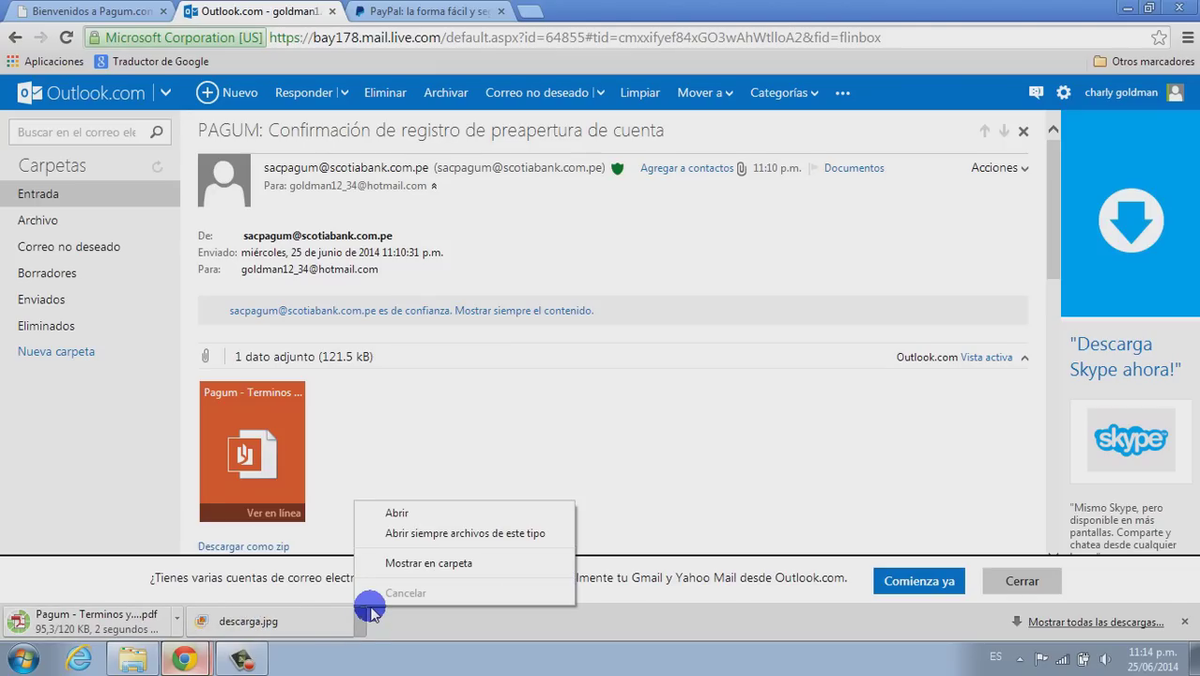
{"action": "left_click", "coordinate": [131, 621]}
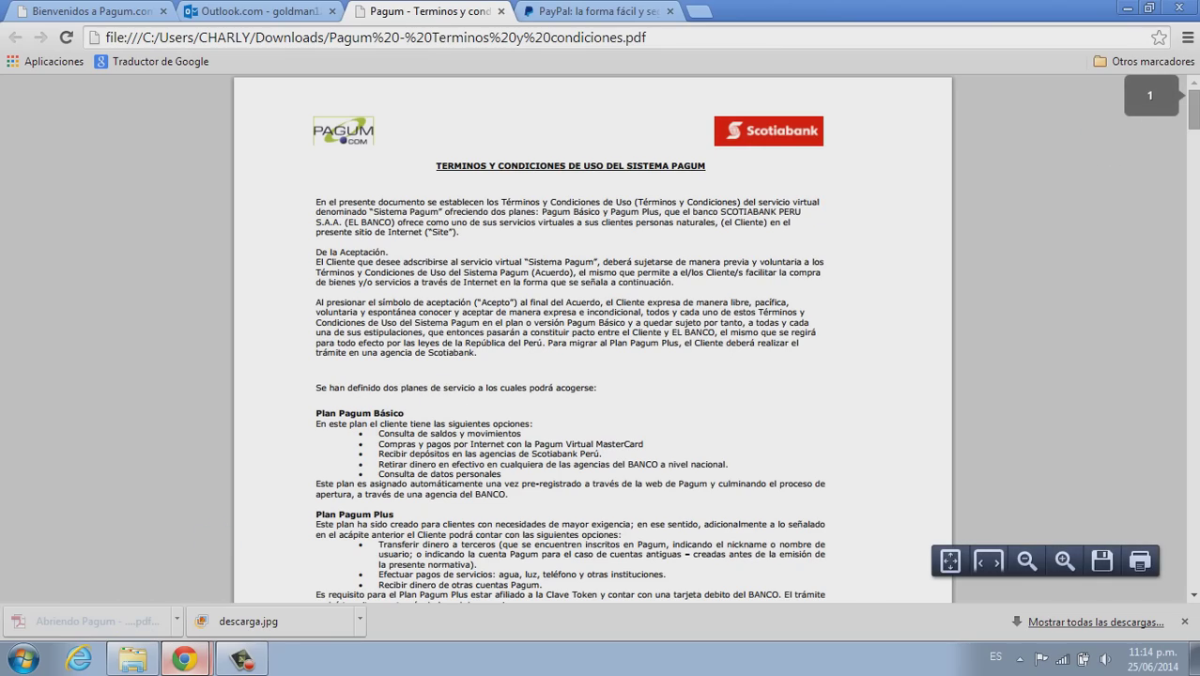
Skim the Pagum terms and conditions document through to its last page and return to its beginning
{"action": "scroll", "coordinate": [592, 338], "scroll_direction": "down", "scroll_amount": 20}
{"action": "scroll", "coordinate": [592, 338], "scroll_direction": "down", "scroll_amount": 20}
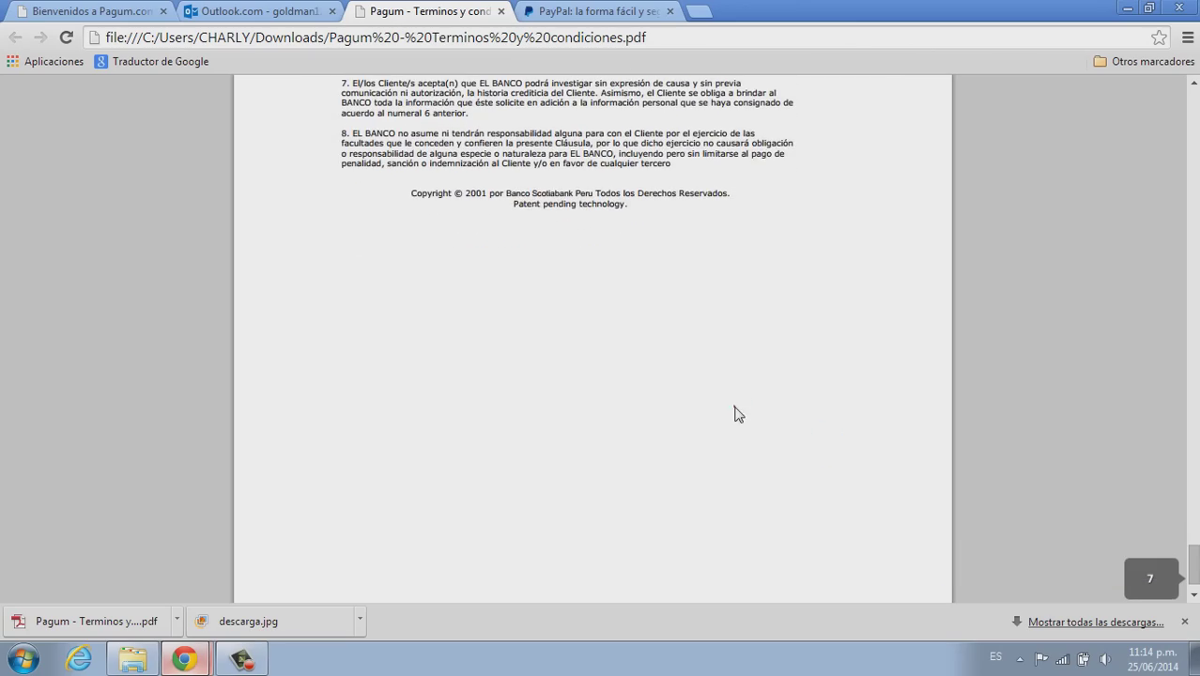
{"action": "scroll", "coordinate": [734, 405], "scroll_direction": "up", "scroll_amount": 10}
{"action": "scroll", "coordinate": [593, 338], "scroll_direction": "up", "scroll_amount": 20}
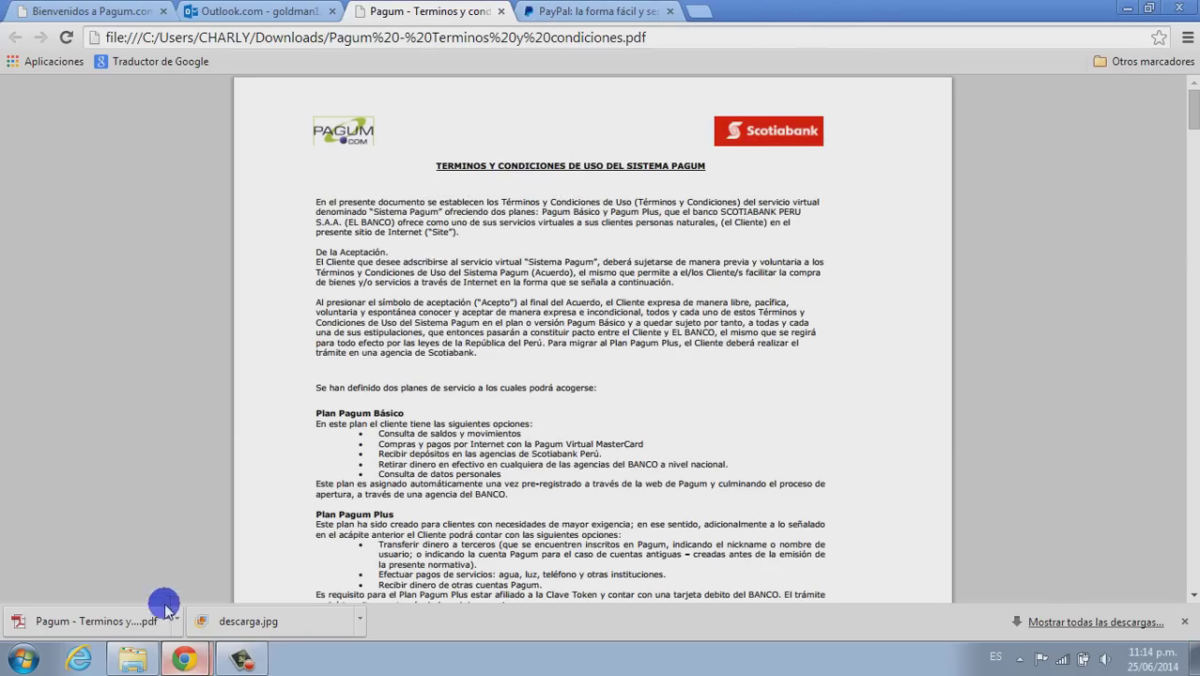
Bring back the Pagum registration window and review the documents required for activating the account
{"action": "mouse_move", "coordinate": [184, 657]}
{"action": "left_click", "coordinate": [252, 618]}
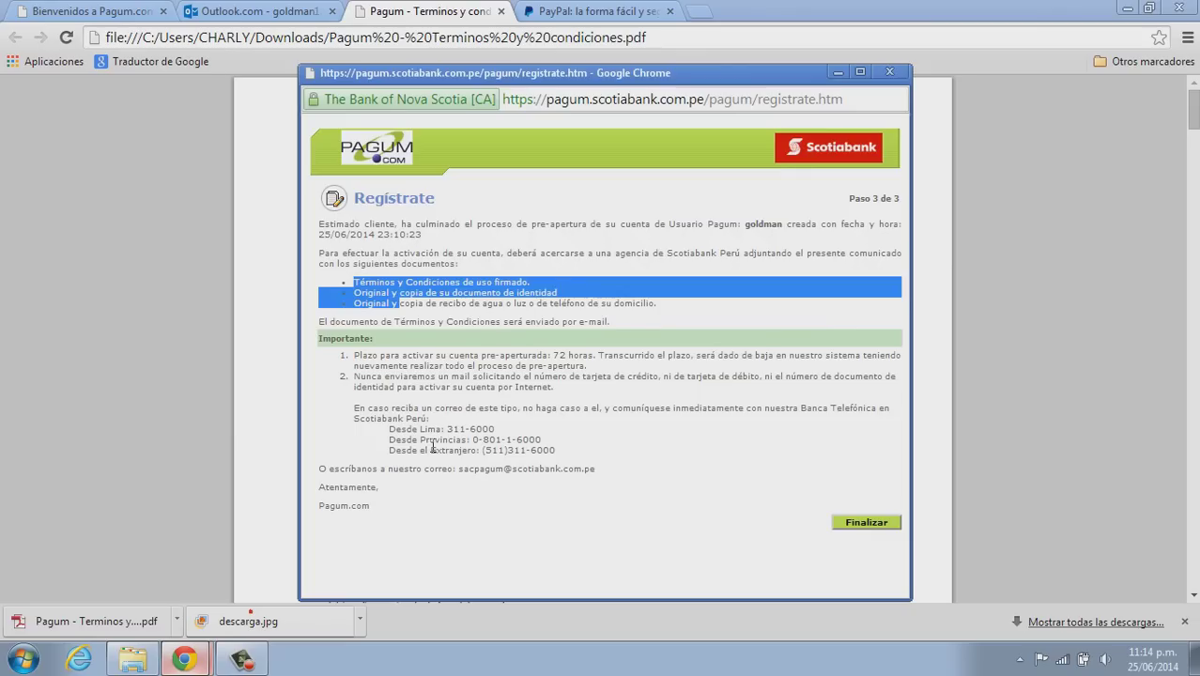
{"action": "left_click", "coordinate": [556, 286]}
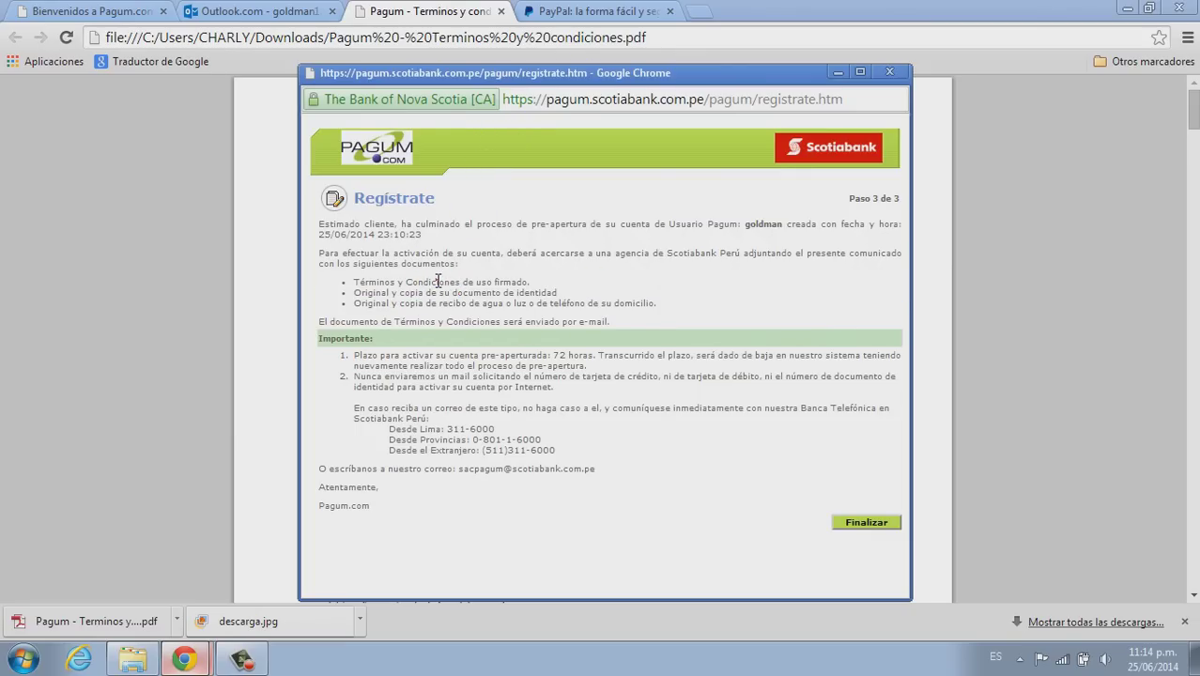
{"action": "key", "text": "alt+F4"}
Return to the Outlook message, look up its Imprimir mensaje option and locate the "Imprimir mensaje - Outlook" PDF on the desktop
{"action": "left_click_drag", "start_coordinate": [1053, 188], "coordinate": [1051, 162]}
{"action": "left_click", "coordinate": [1017, 169]}
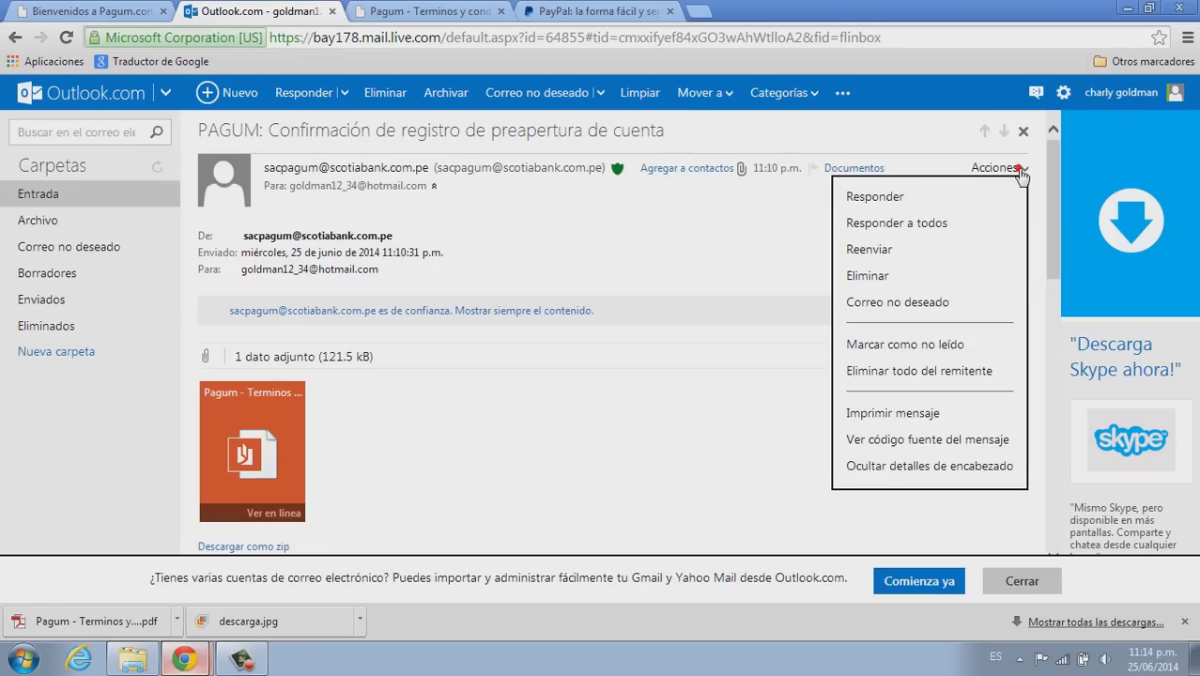
{"action": "left_click", "coordinate": [900, 422]}
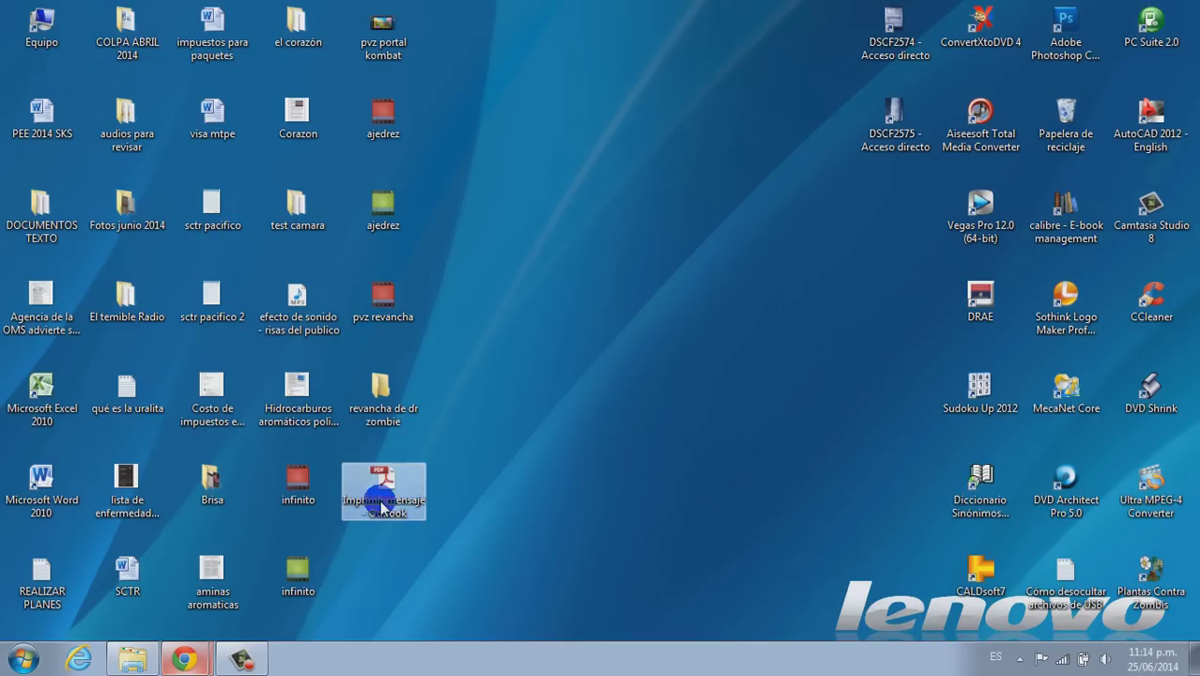
Return to the Pagum registration window, go over the required documents and finish the registration with Finalizar
{"action": "mouse_move", "coordinate": [184, 654]}
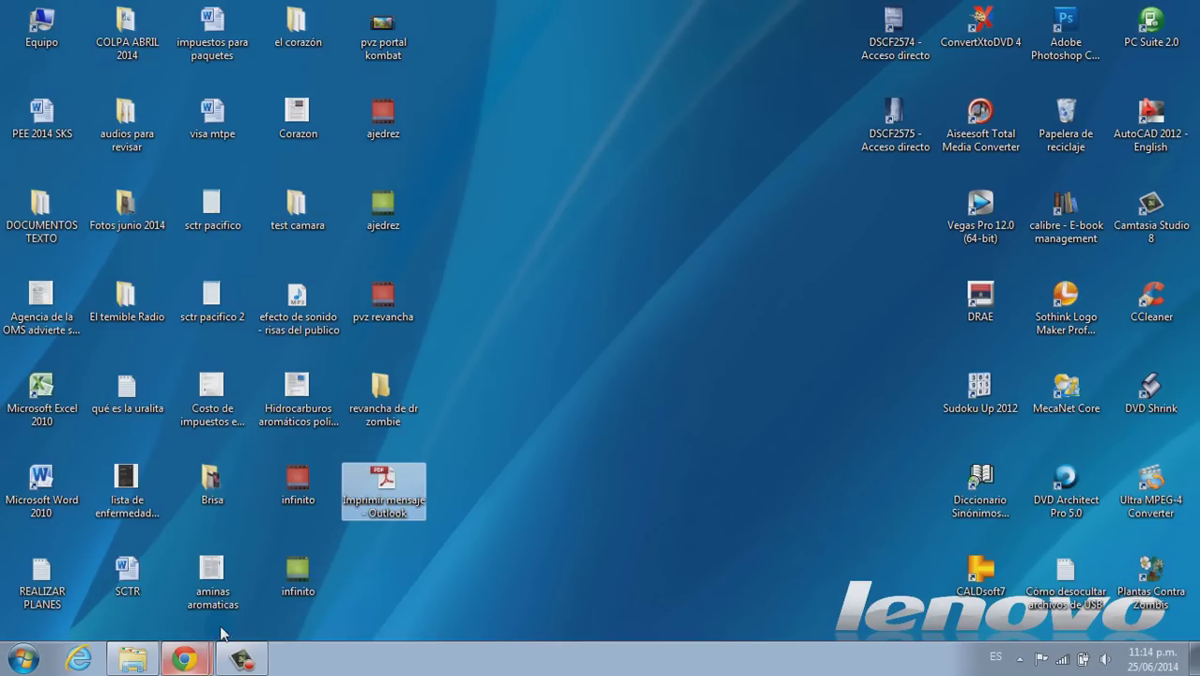
{"action": "left_click", "coordinate": [187, 633]}
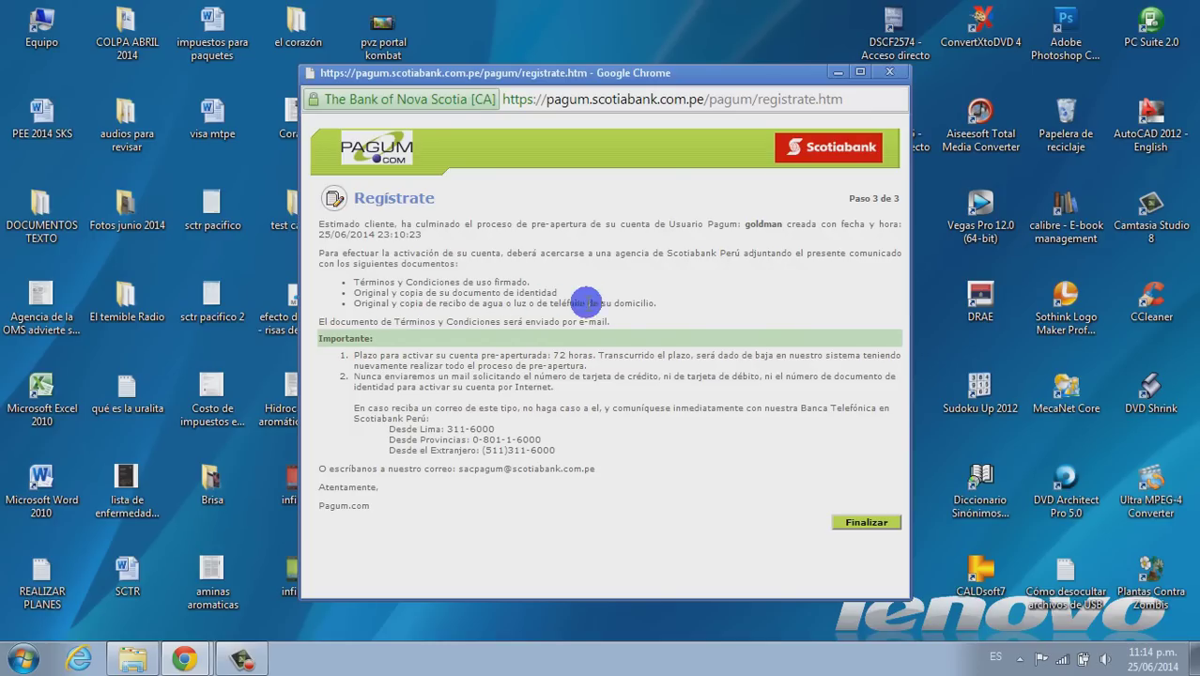
{"action": "left_click_drag", "start_coordinate": [655, 301], "coordinate": [493, 281]}
{"action": "left_click", "coordinate": [493, 282]}
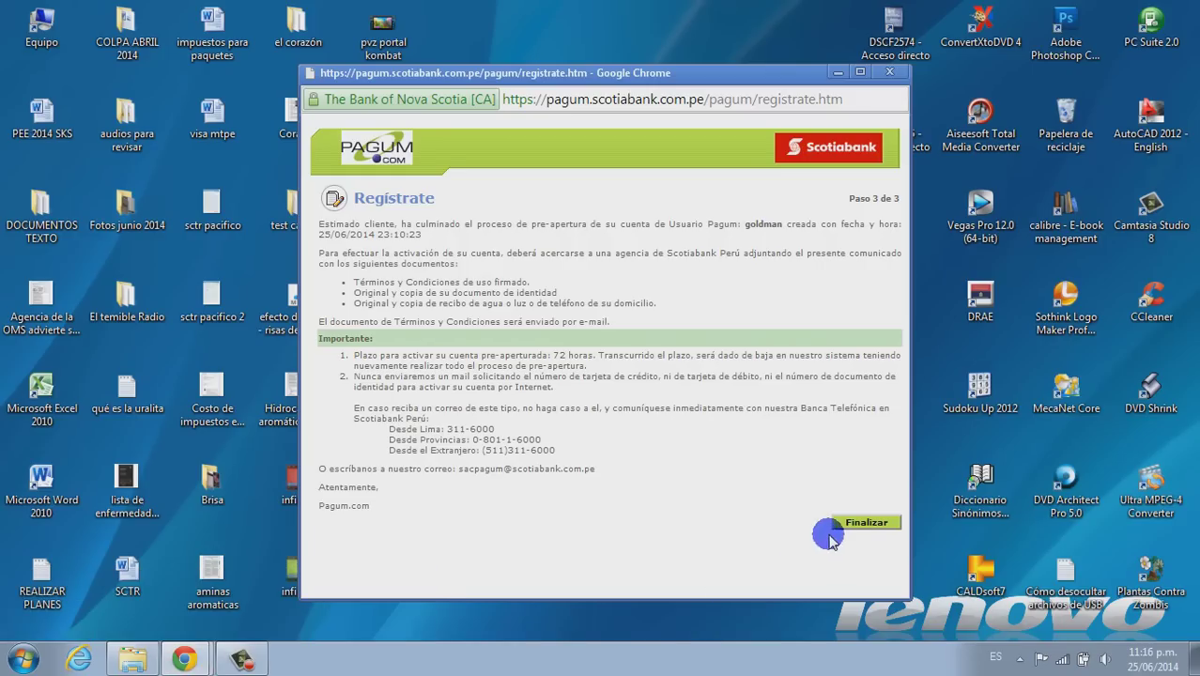
{"action": "left_click", "coordinate": [865, 523]}
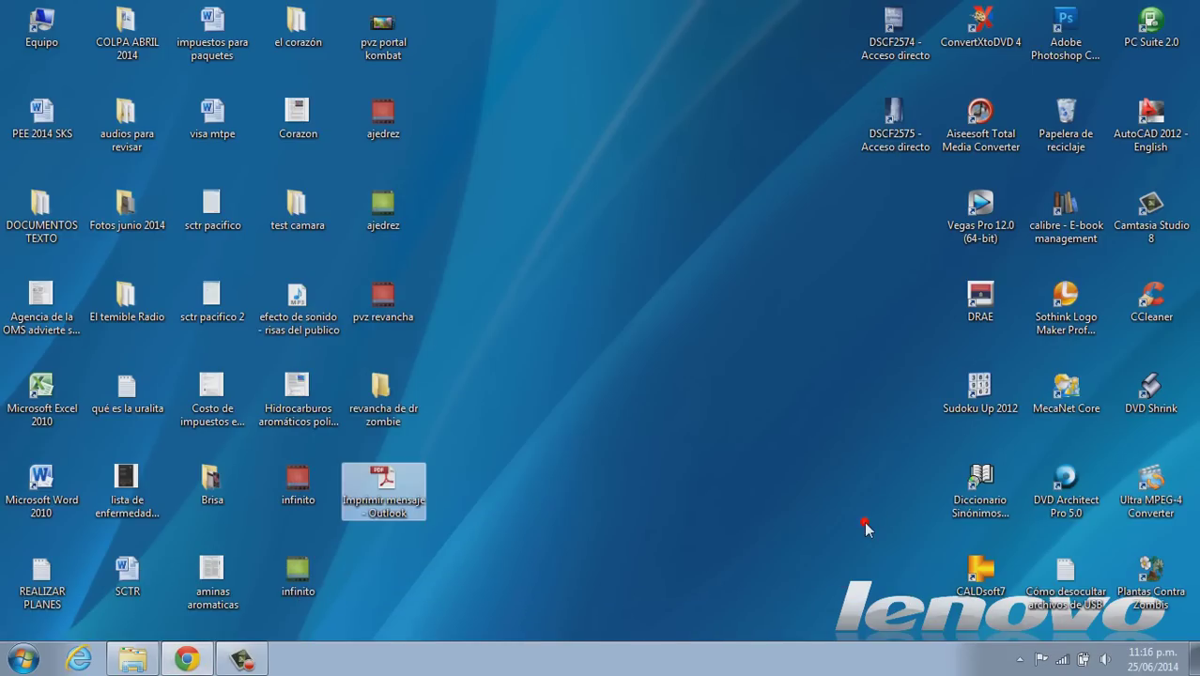
Switch back to the browser, close the terms and conditions PDF and return to the Pagum.com home page
{"action": "left_click", "coordinate": [198, 662]}
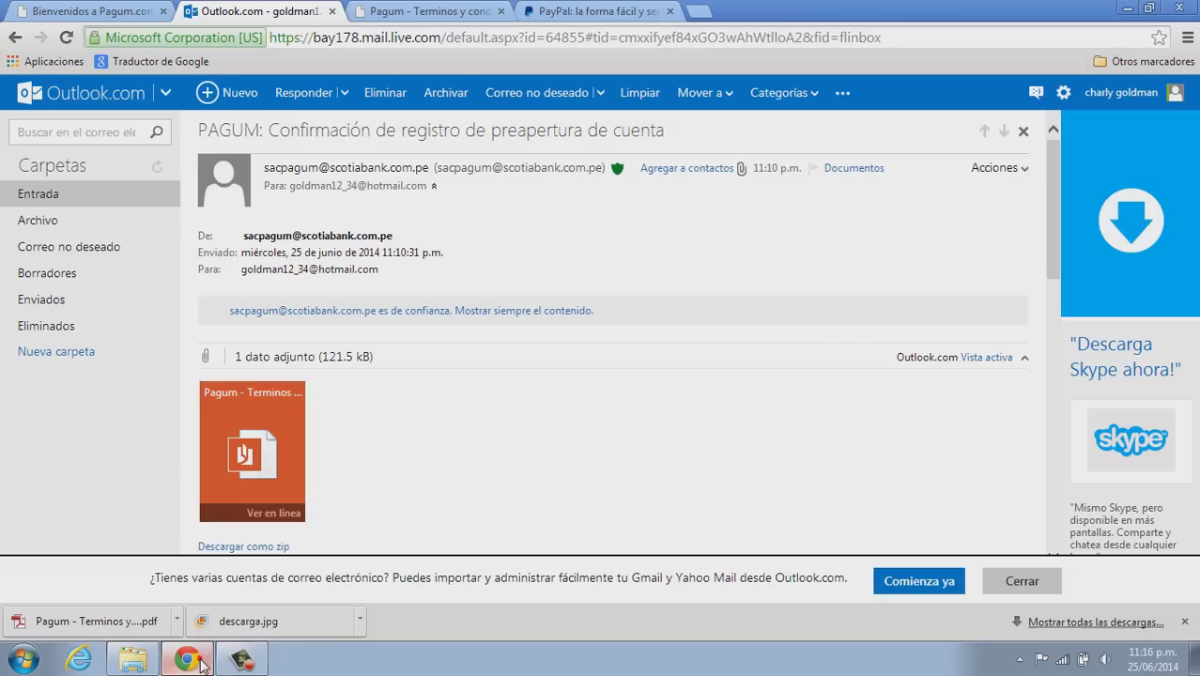
{"action": "left_click", "coordinate": [437, 11]}
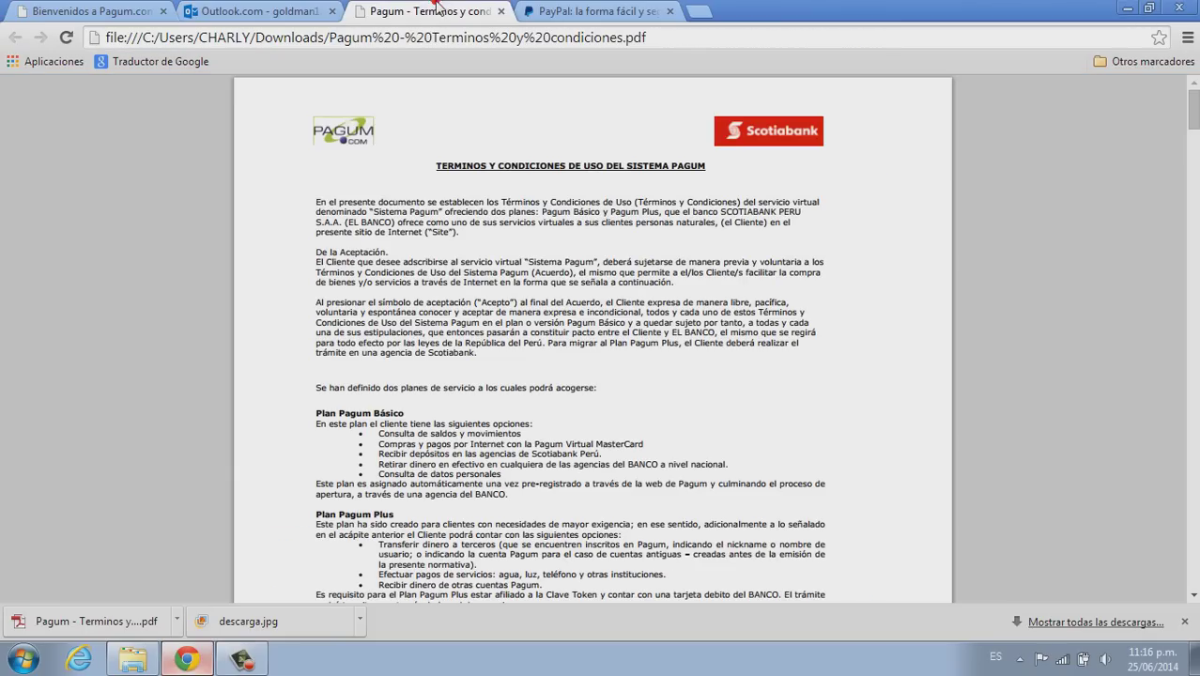
{"action": "left_click", "coordinate": [504, 11]}
{"action": "left_click", "coordinate": [141, 11]}
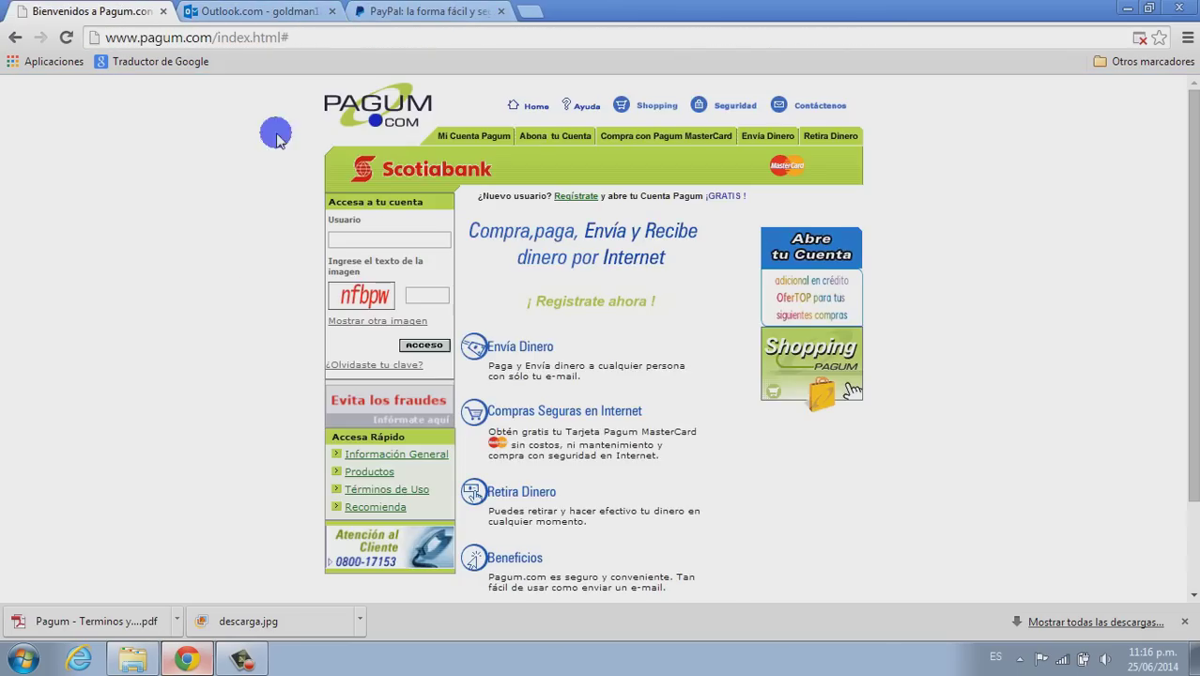
{"action": "left_click", "coordinate": [354, 242]}
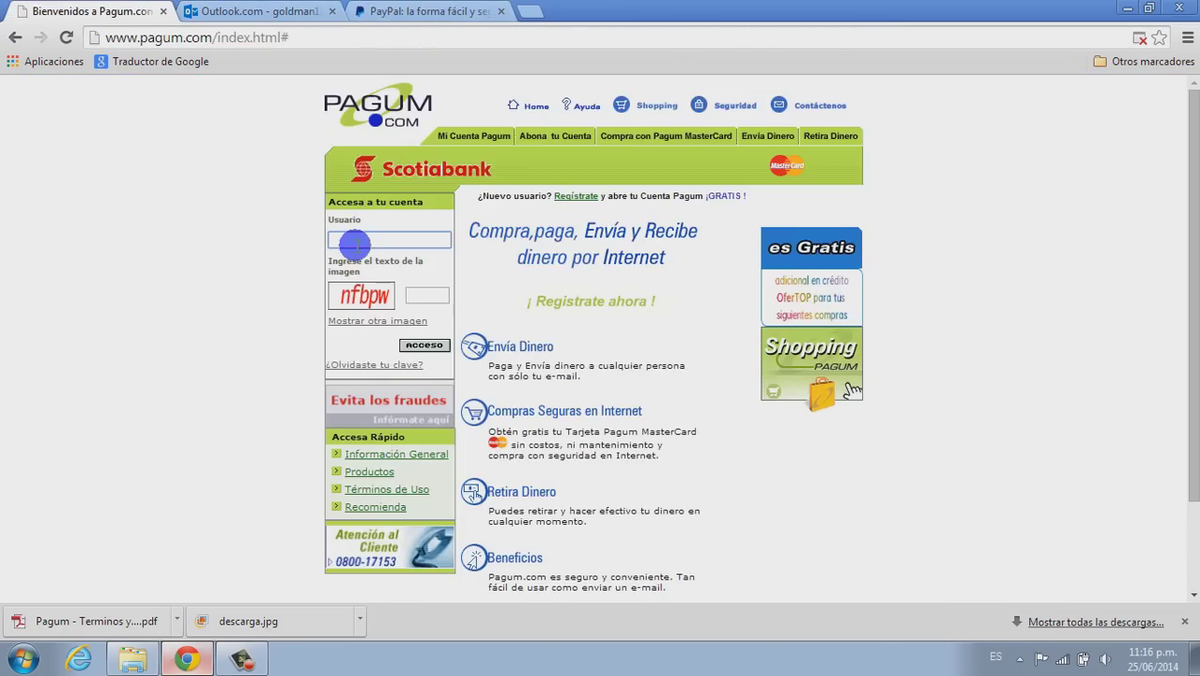
{"action": "type", "text": "ca"}
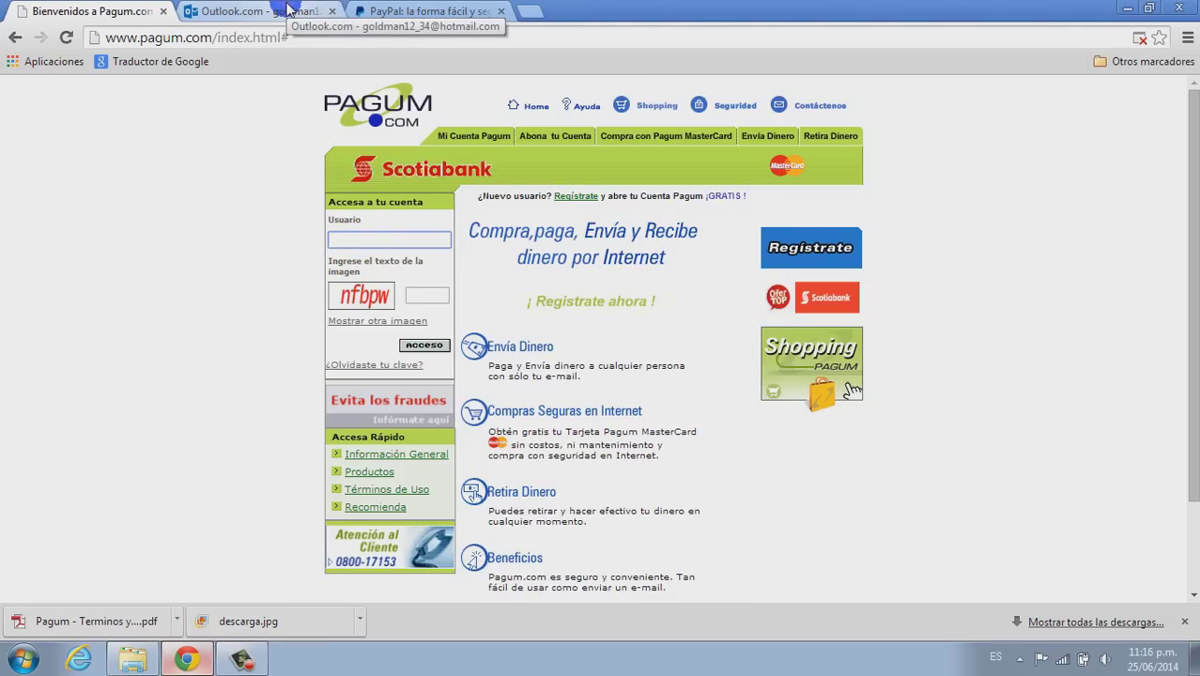
{"action": "left_click", "coordinate": [287, 9]}
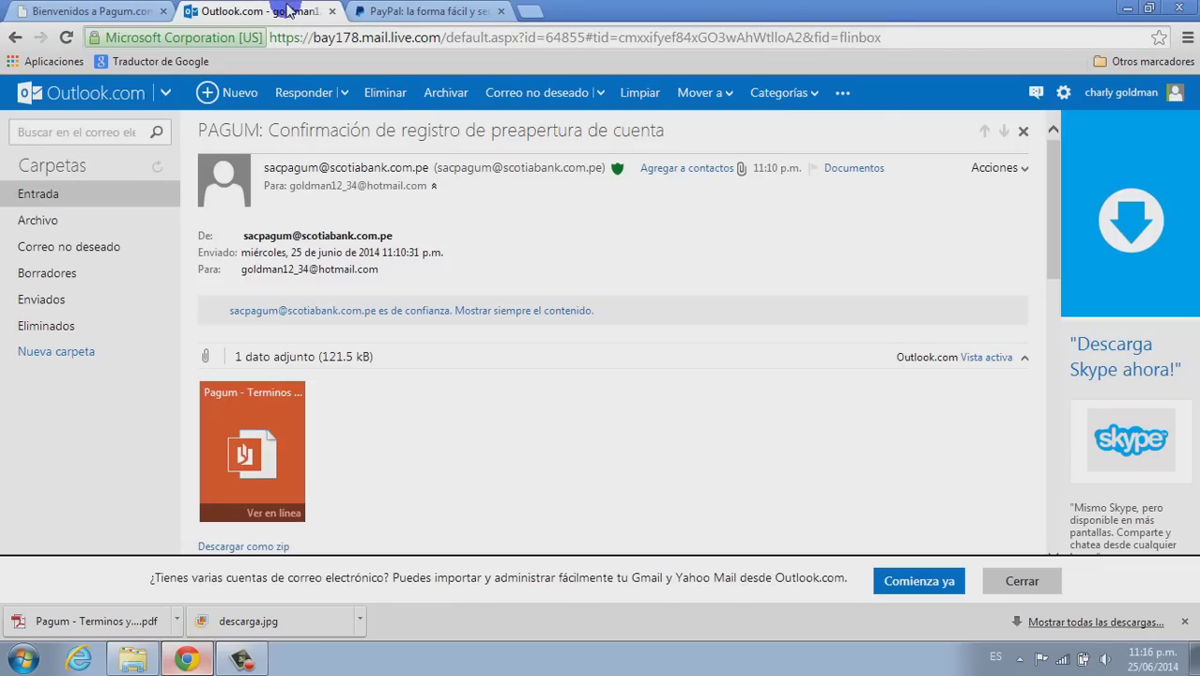
{"action": "left_click", "coordinate": [122, 10]}
Log in to the existing Pagum account, entering the username and the verification text shown in the image
{"action": "left_click", "coordinate": [364, 239]}
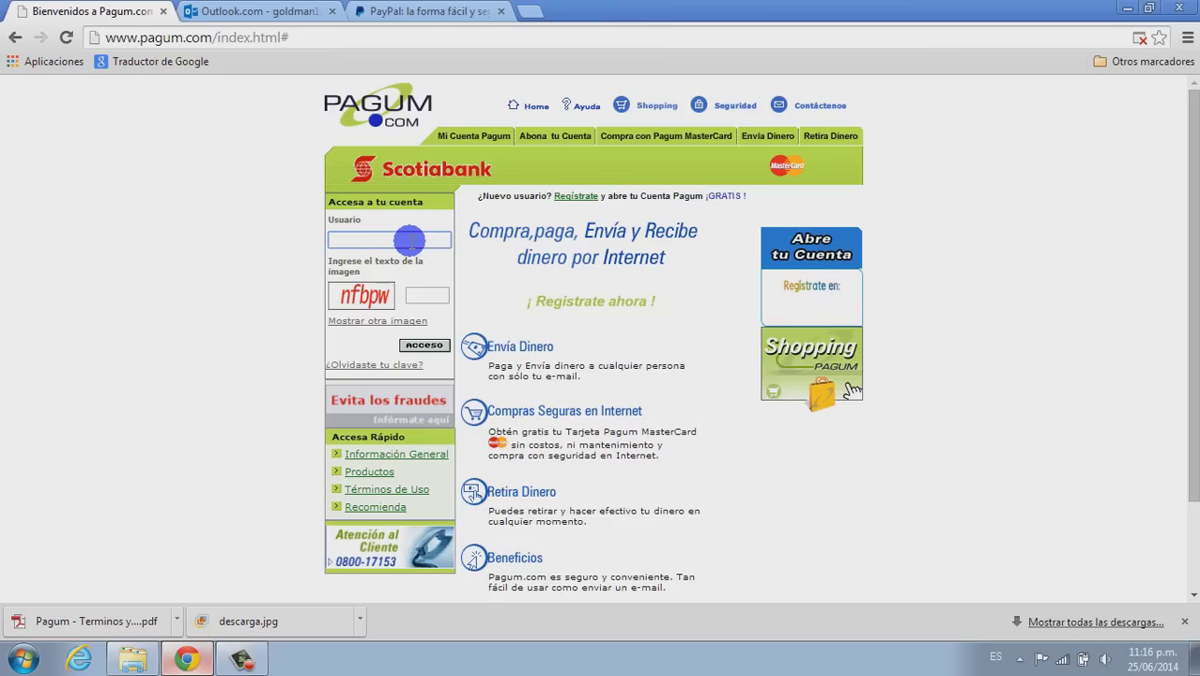
{"action": "type", "text": "cal"}
{"action": "key", "text": "Tab"}
{"action": "type", "text": "n"}
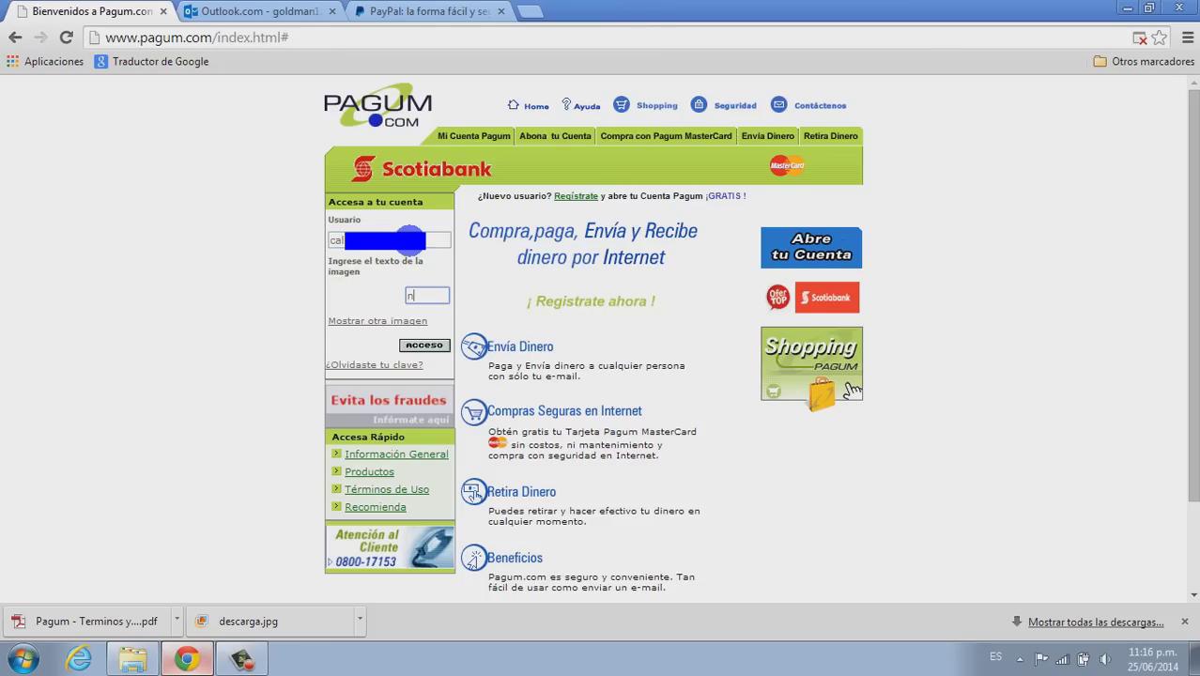
{"action": "key", "text": "BackSpace"}
{"action": "type", "text": "p"}
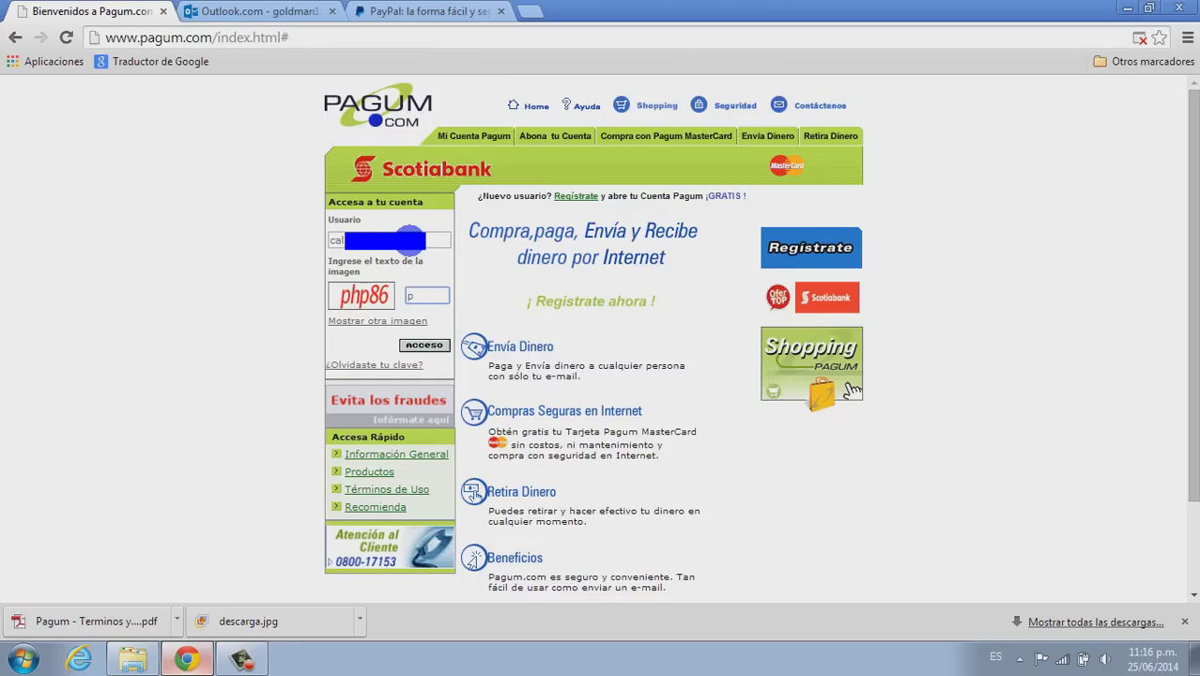
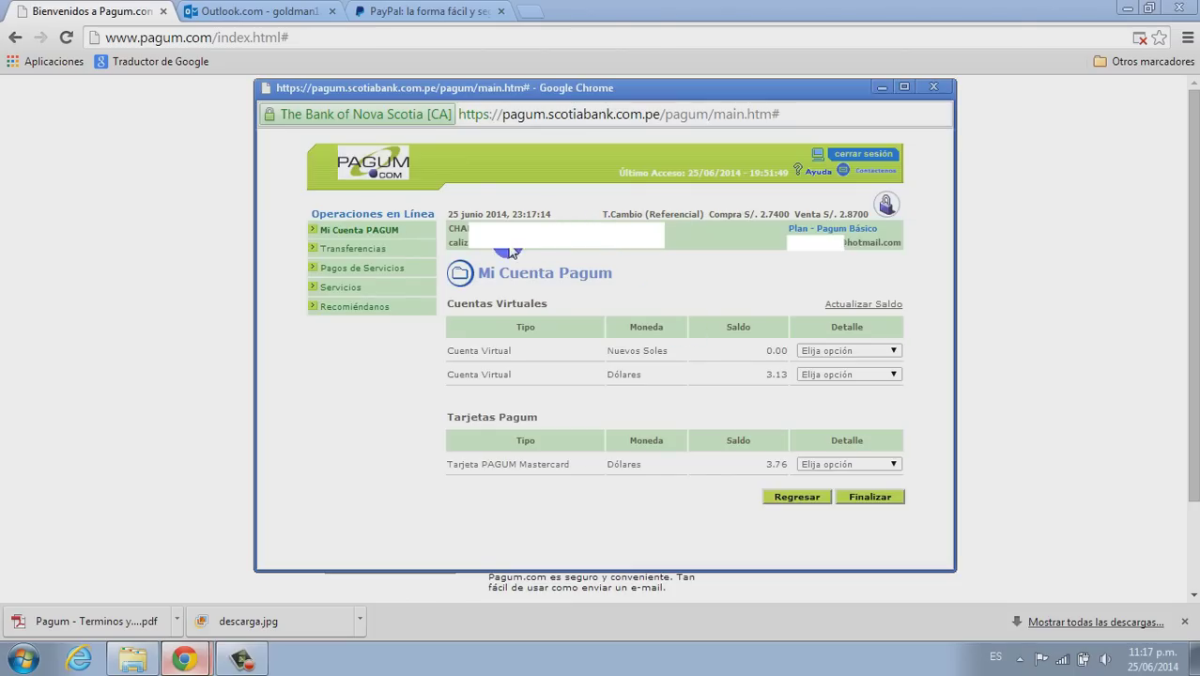
Check the account holder's details, view the Movimientos of the Dólares virtual account and return to the account overview
{"action": "left_click_drag", "start_coordinate": [488, 242], "coordinate": [454, 243]}
{"action": "left_click", "coordinate": [454, 242]}
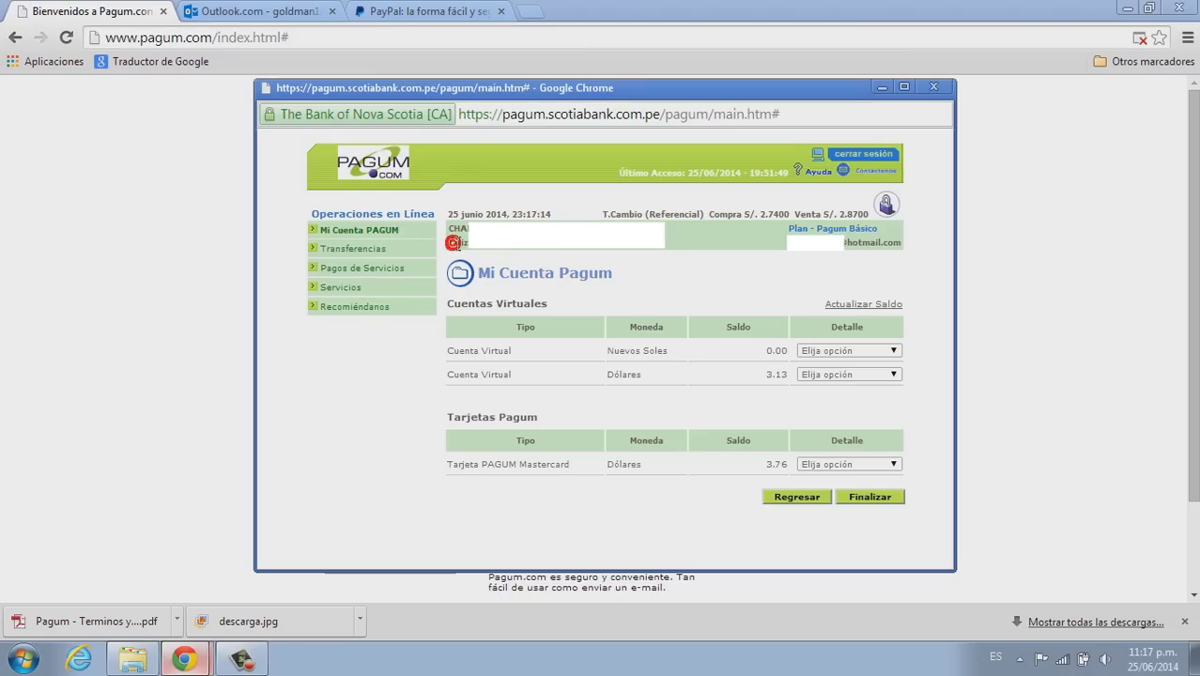
{"action": "left_click", "coordinate": [888, 375]}
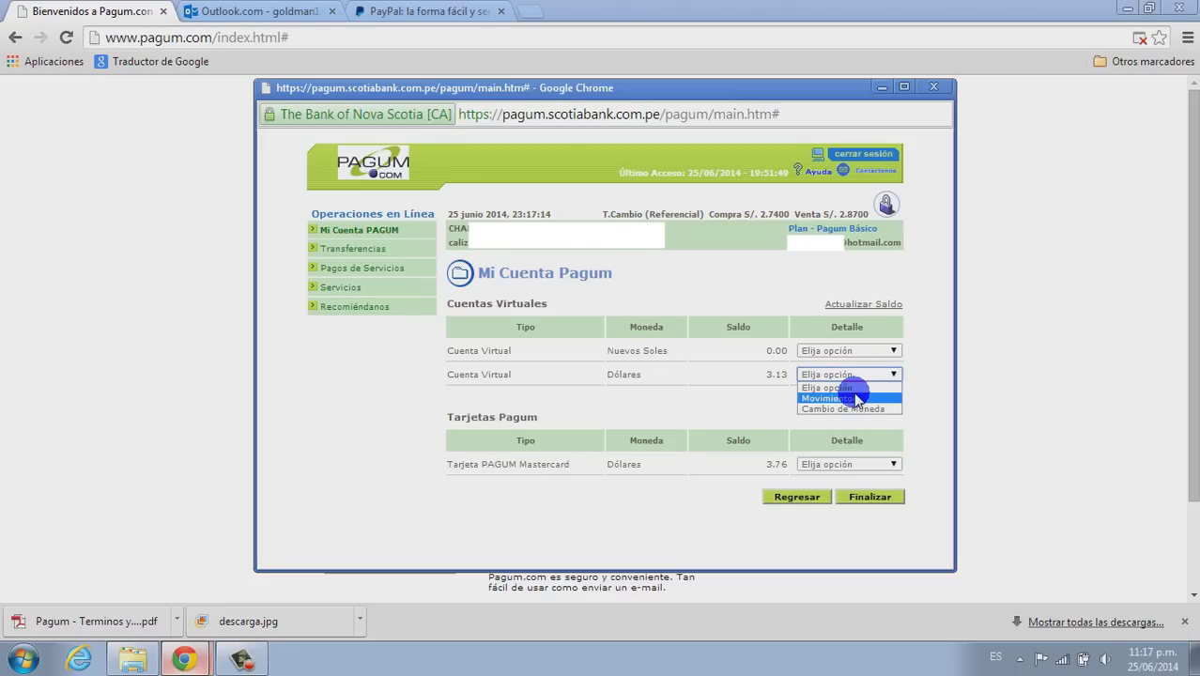
{"action": "left_click", "coordinate": [854, 392]}
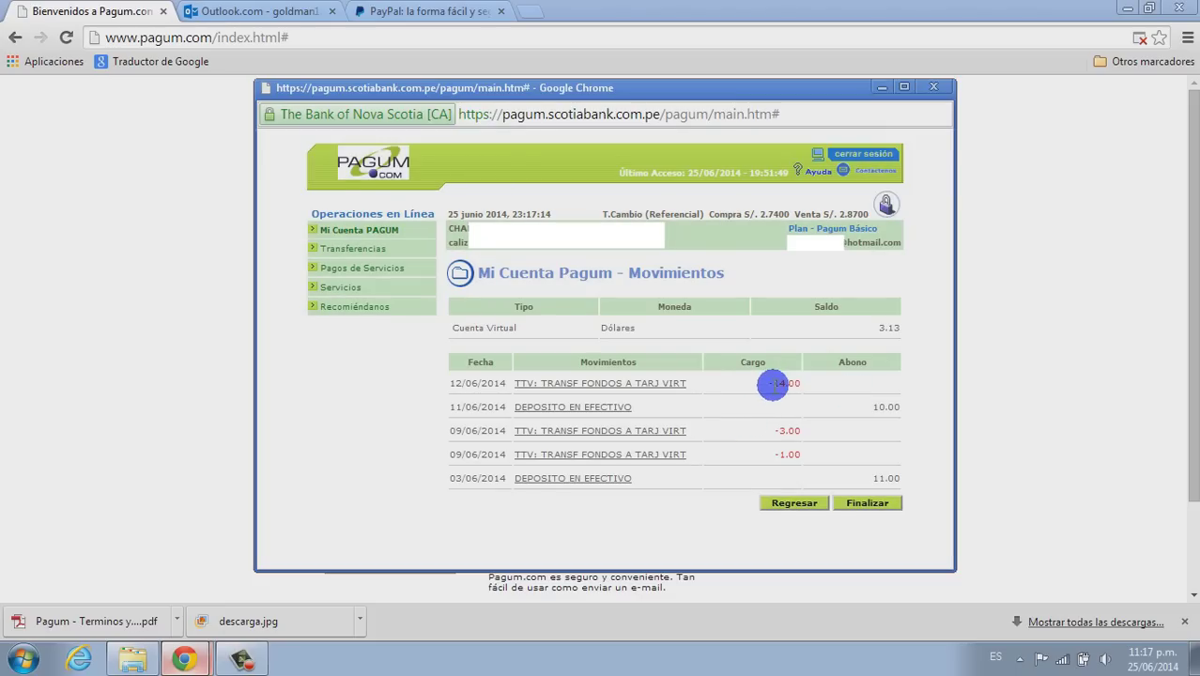
{"action": "left_click", "coordinate": [795, 501]}
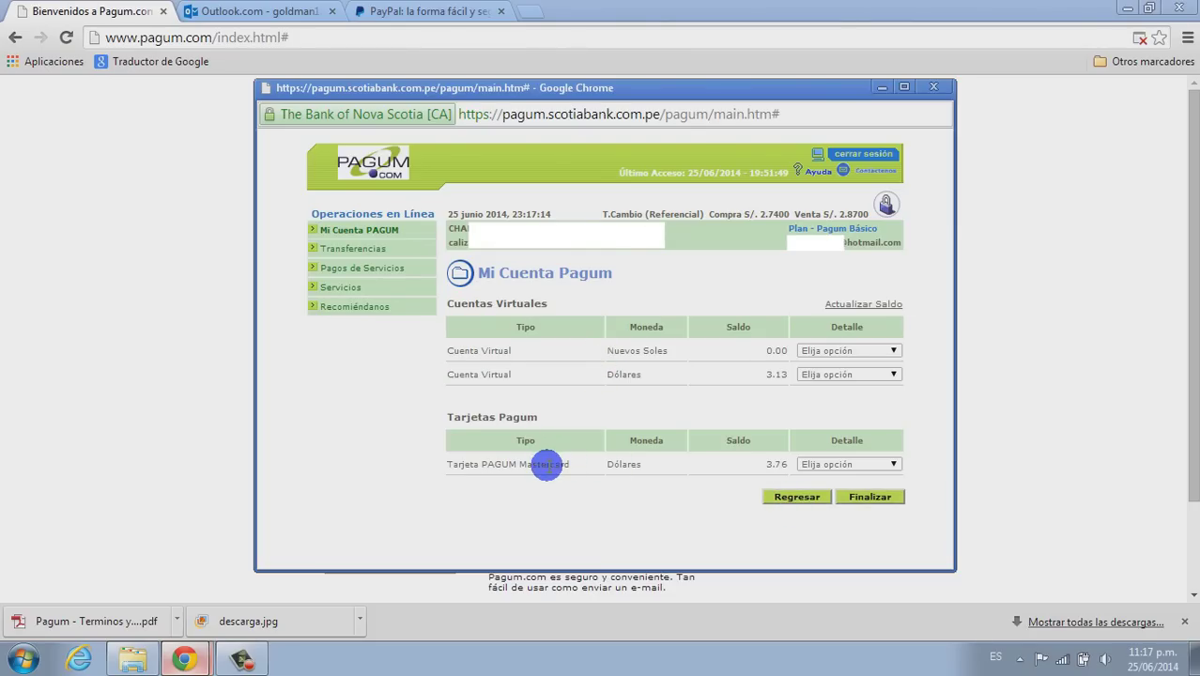
View the Movimientos of the Tarjeta PAGUM Mastercard and return to the account overview
{"action": "left_click", "coordinate": [811, 464]}
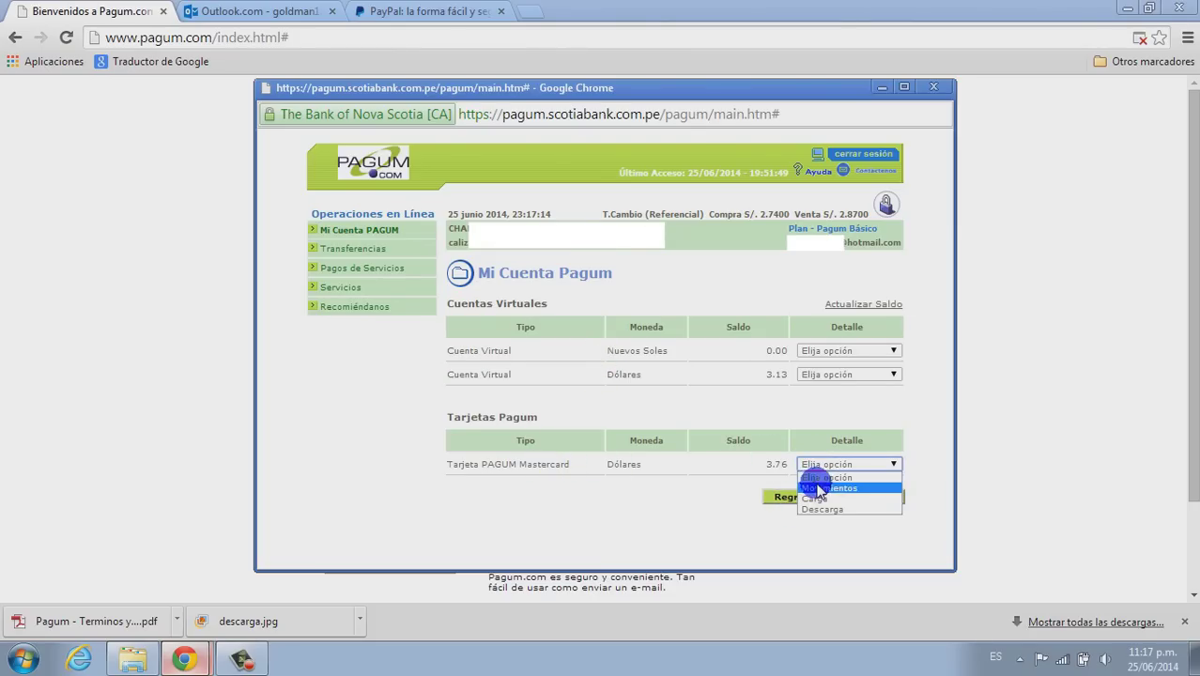
{"action": "left_click", "coordinate": [814, 488]}
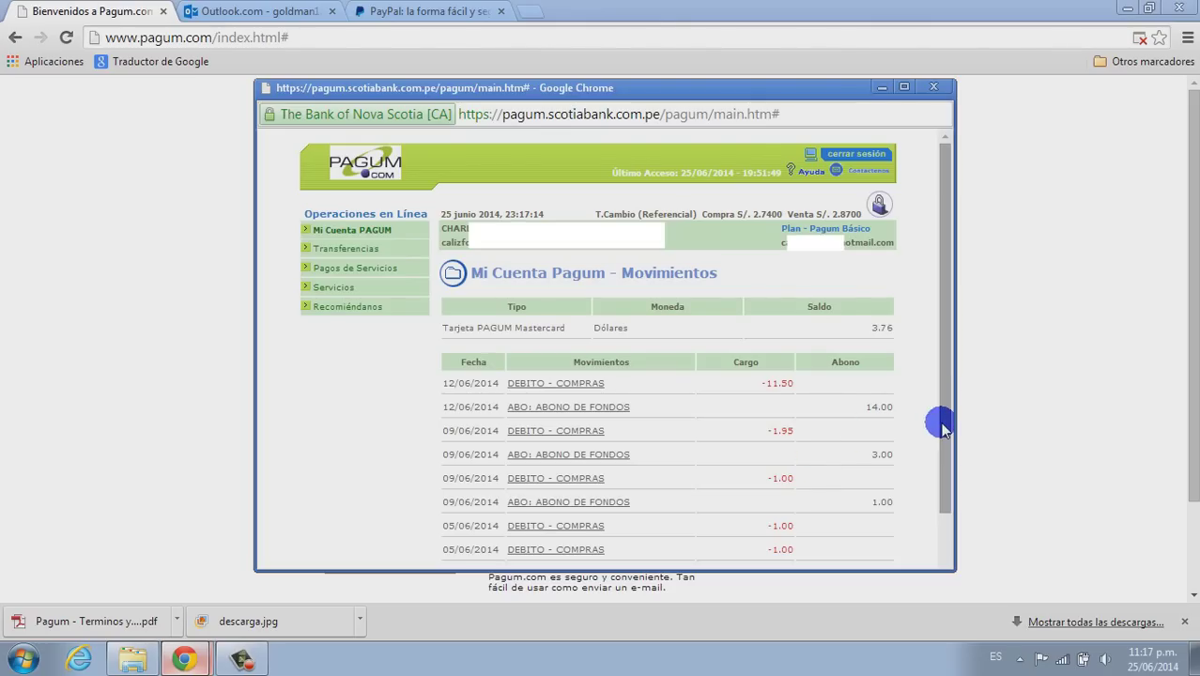
{"action": "scroll", "coordinate": [935, 423], "scroll_direction": "down", "scroll_amount": 2}
{"action": "left_click", "coordinate": [789, 555]}
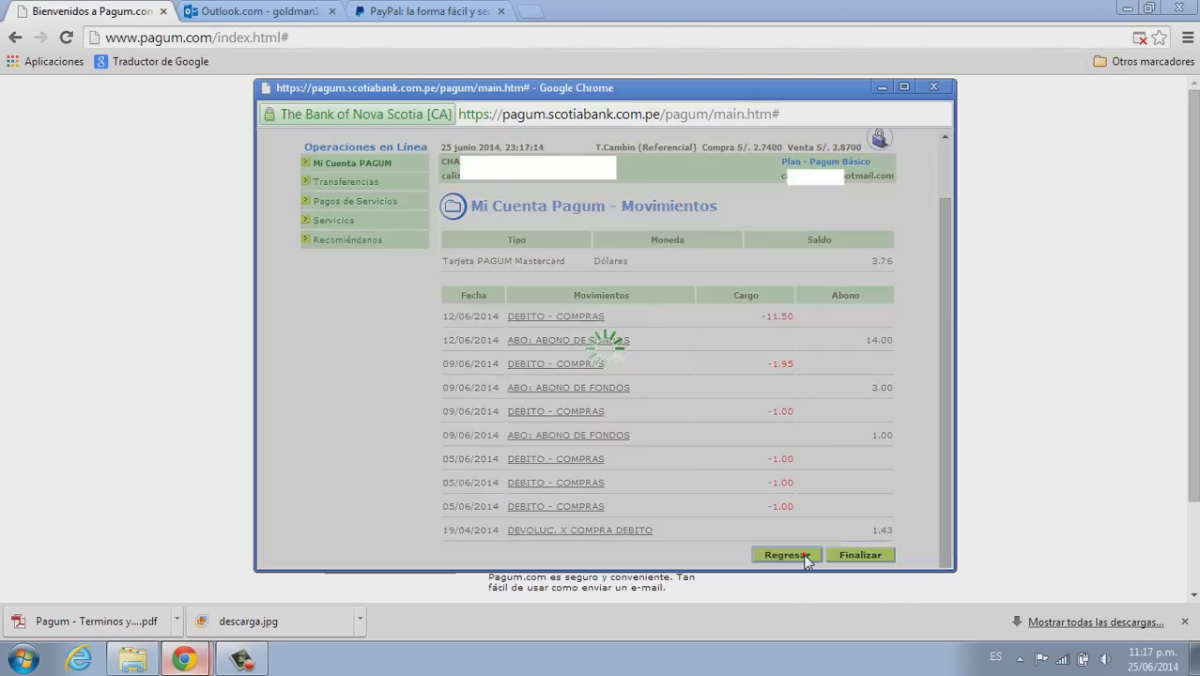
Open the Carga option of the Tarjeta PAGUM Mastercard, entering the card's access PIN on the virtual keypad
{"action": "left_click", "coordinate": [841, 464]}
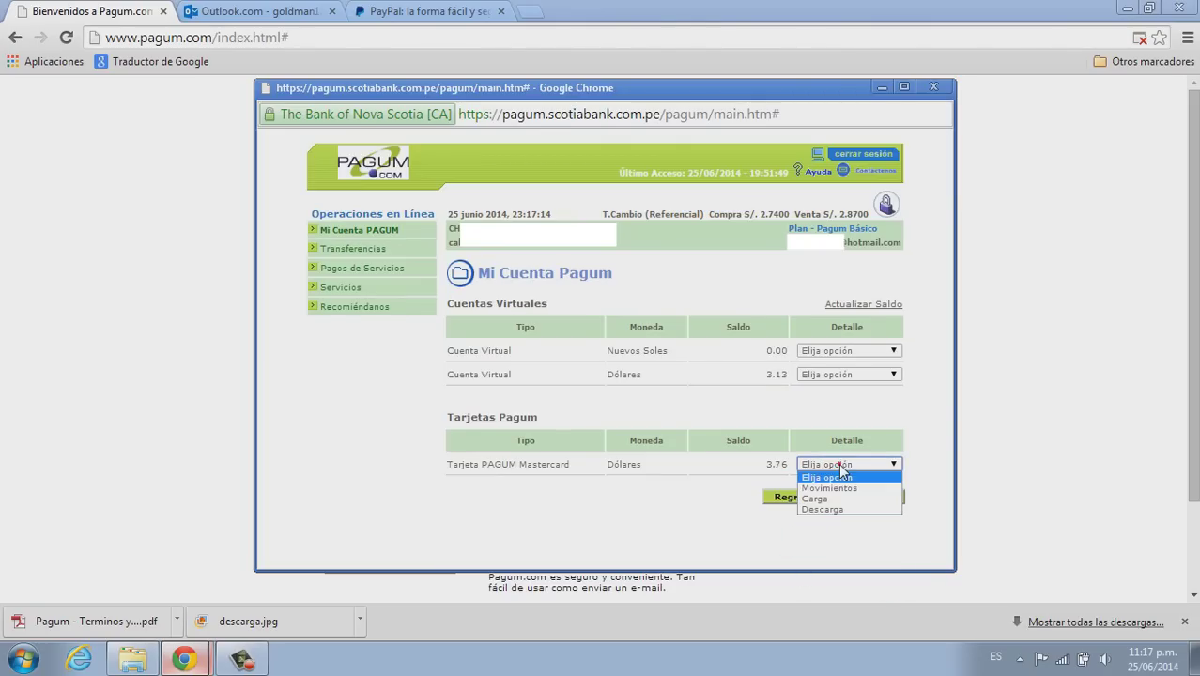
{"action": "left_click", "coordinate": [839, 498]}
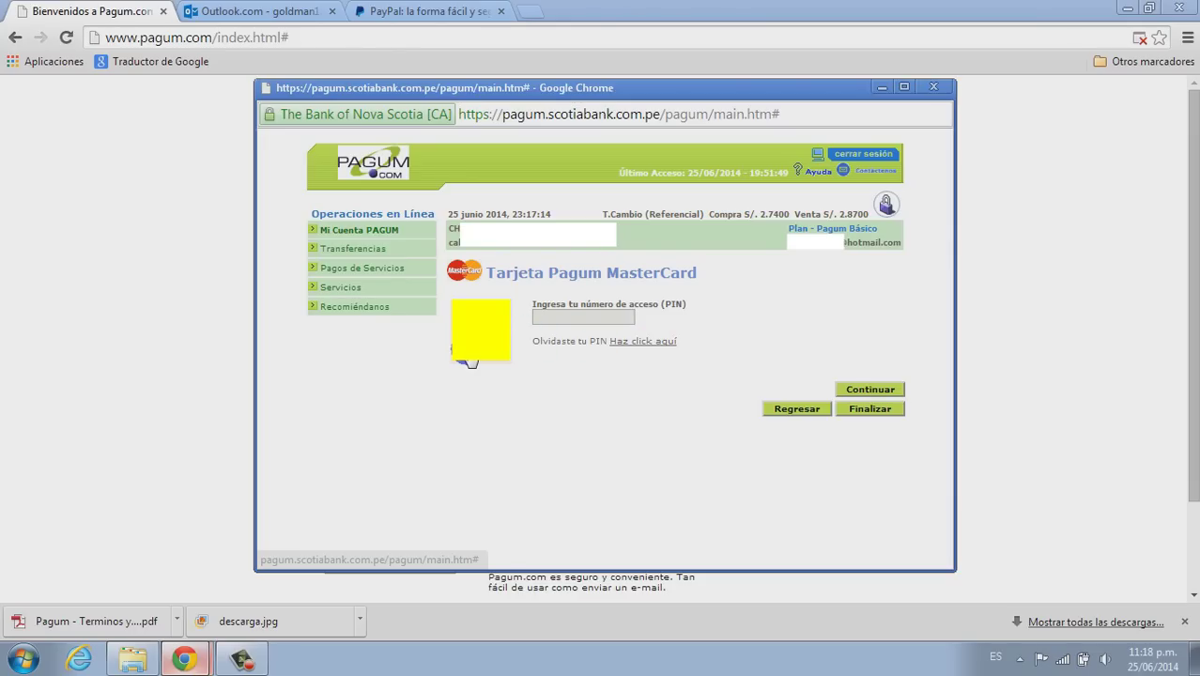
{"action": "left_click", "coordinate": [494, 293]}
{"action": "left_click", "coordinate": [501, 307]}
{"action": "left_click", "coordinate": [509, 311]}
{"action": "left_click", "coordinate": [865, 393]}
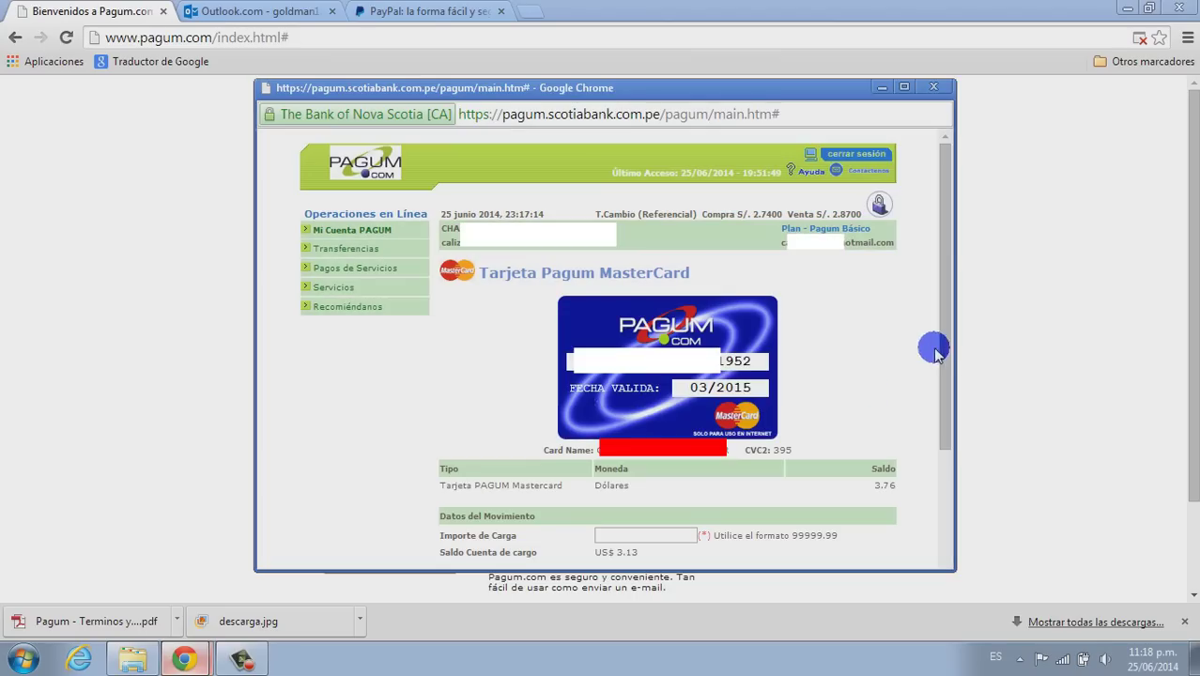
Examine the Mastercard's expiry date, CVC2 and load form including the Importe de Carga notes, and return to the account overview
{"action": "left_click_drag", "start_coordinate": [943, 343], "coordinate": [934, 429]}
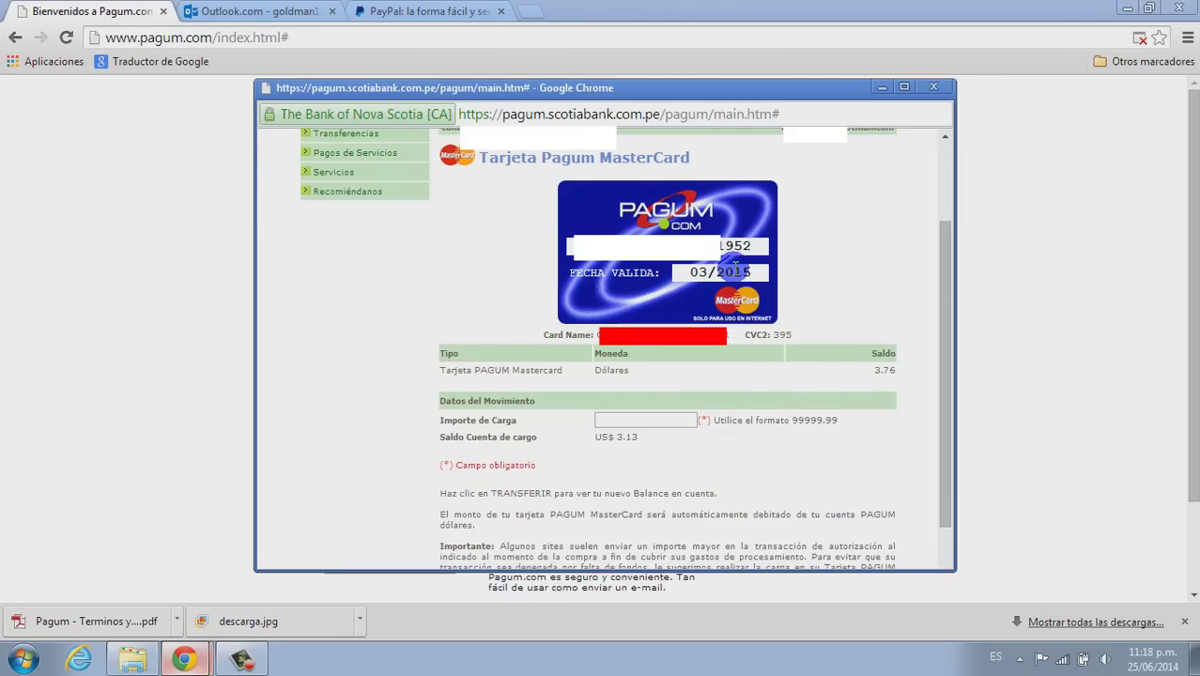
{"action": "triple_click", "coordinate": [782, 333]}
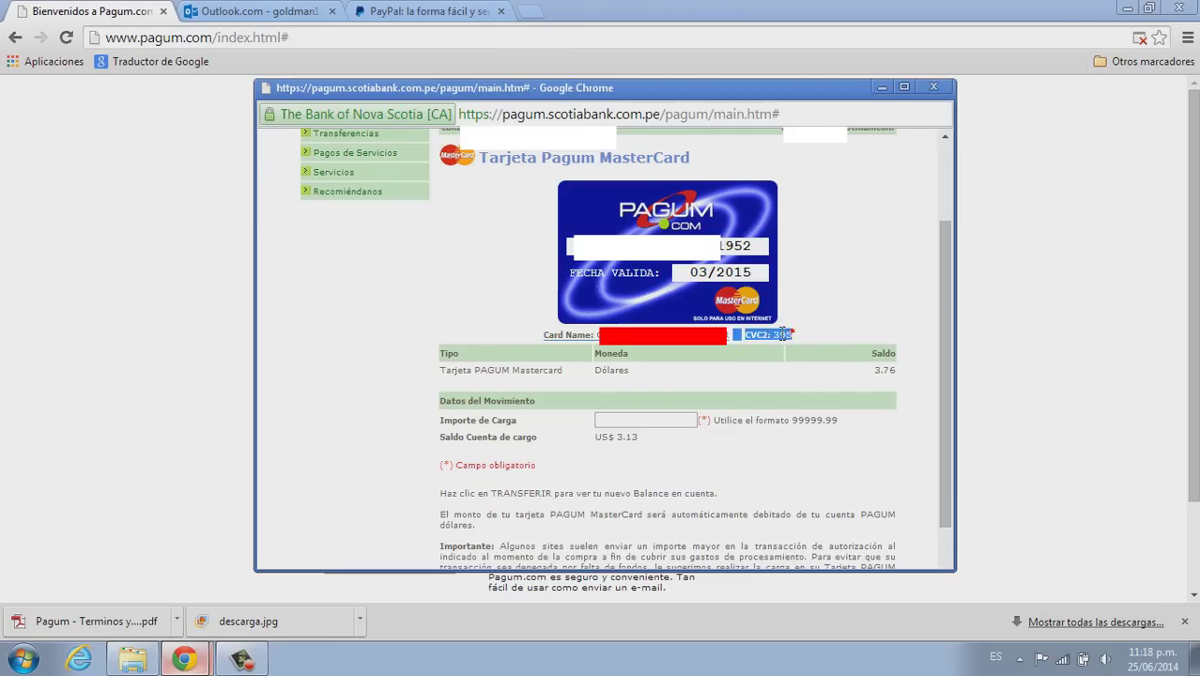
{"action": "left_click", "coordinate": [801, 329]}
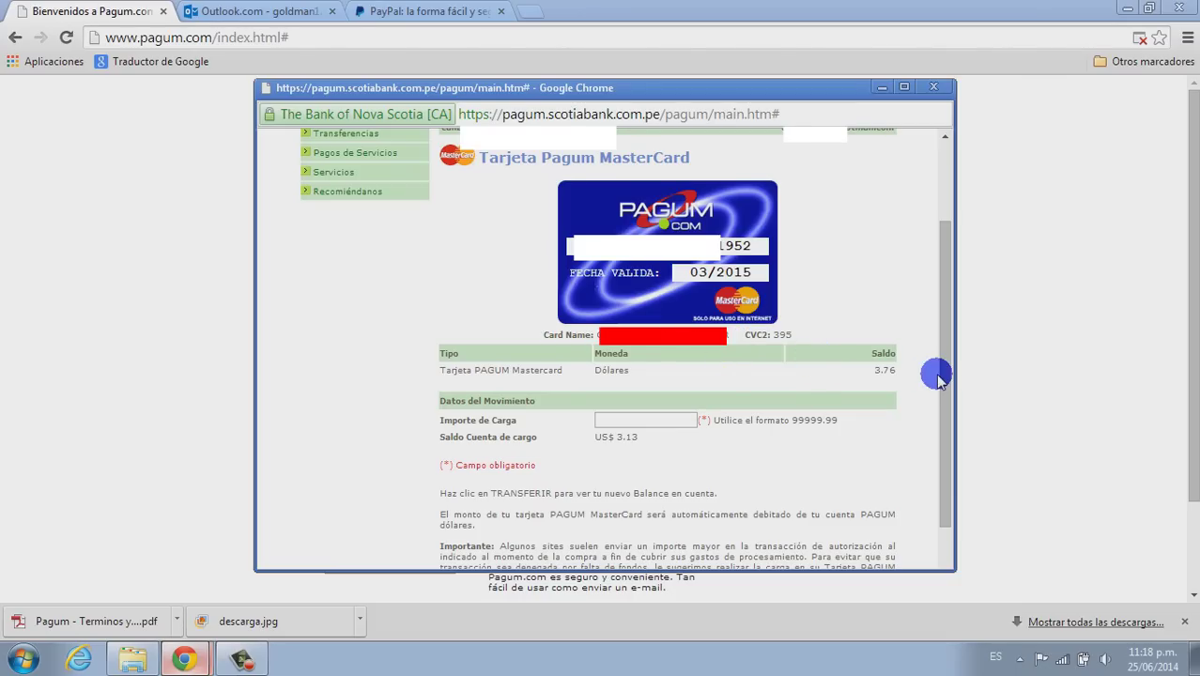
{"action": "left_click_drag", "start_coordinate": [939, 375], "coordinate": [928, 449]}
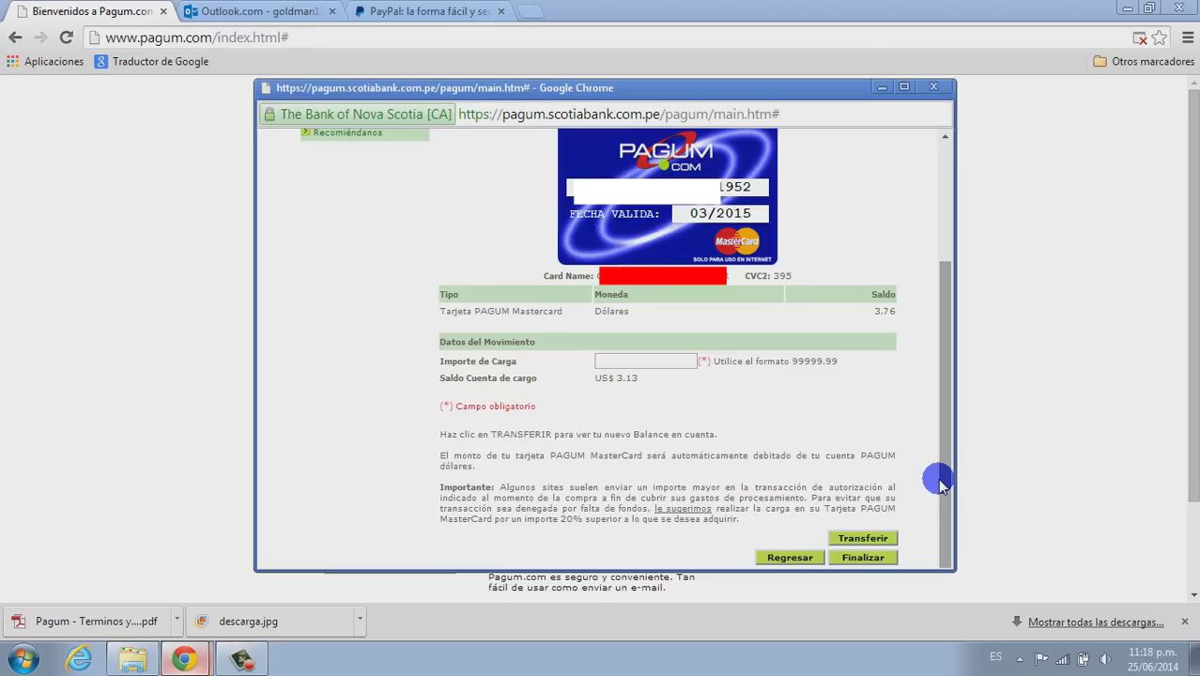
{"action": "scroll", "coordinate": [939, 480], "scroll_direction": "up", "scroll_amount": 2}
{"action": "scroll", "coordinate": [943, 486], "scroll_direction": "down", "scroll_amount": 2}
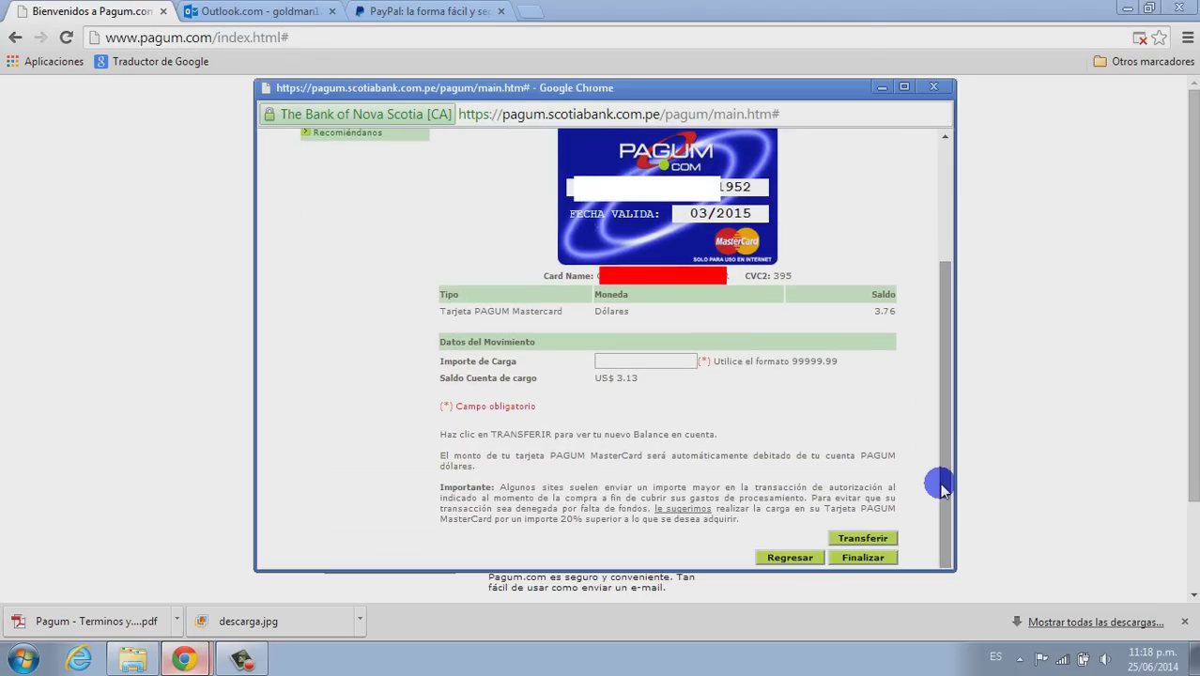
{"action": "left_click", "coordinate": [790, 558]}
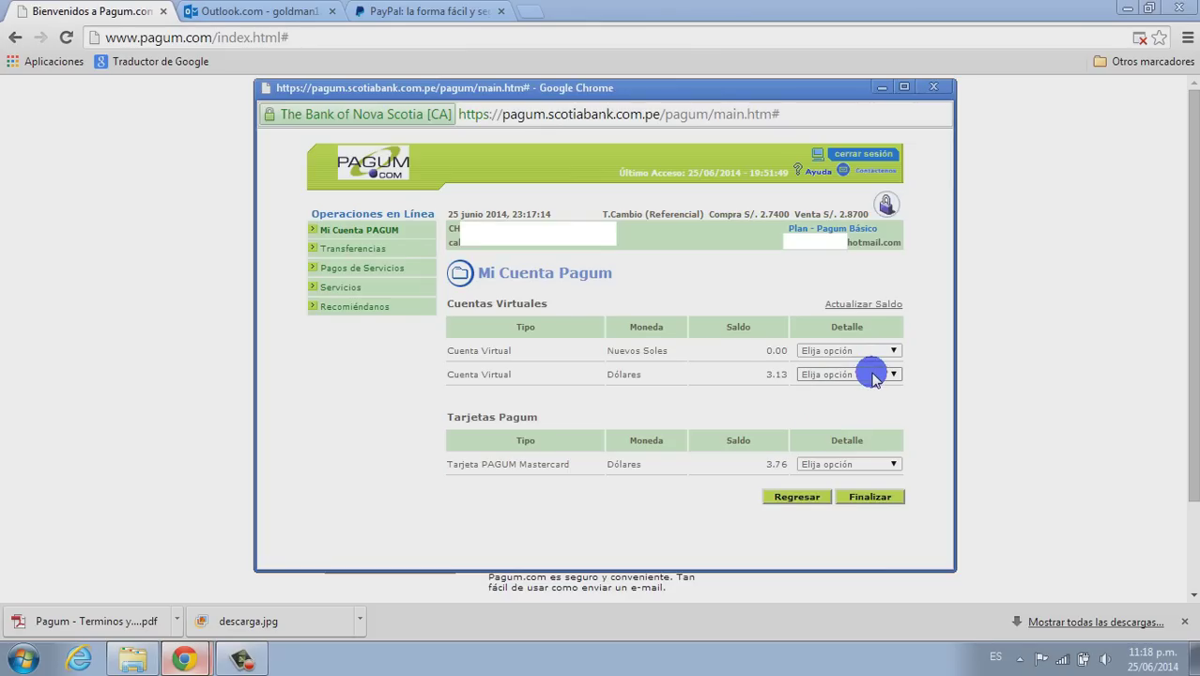
Check the Dólares virtual account's Detalle options, open the contact page from the account header and close its window
{"action": "left_click", "coordinate": [872, 375]}
{"action": "left_click", "coordinate": [872, 376]}
{"action": "left_click", "coordinate": [876, 173]}
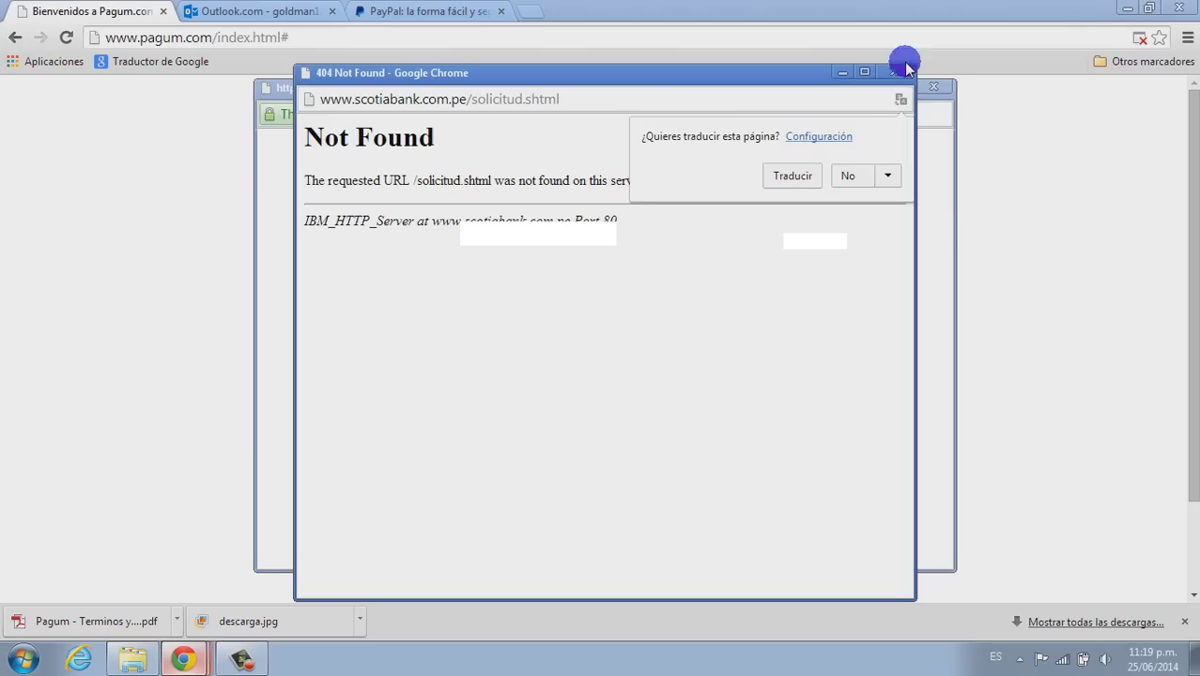
{"action": "left_click", "coordinate": [897, 72]}
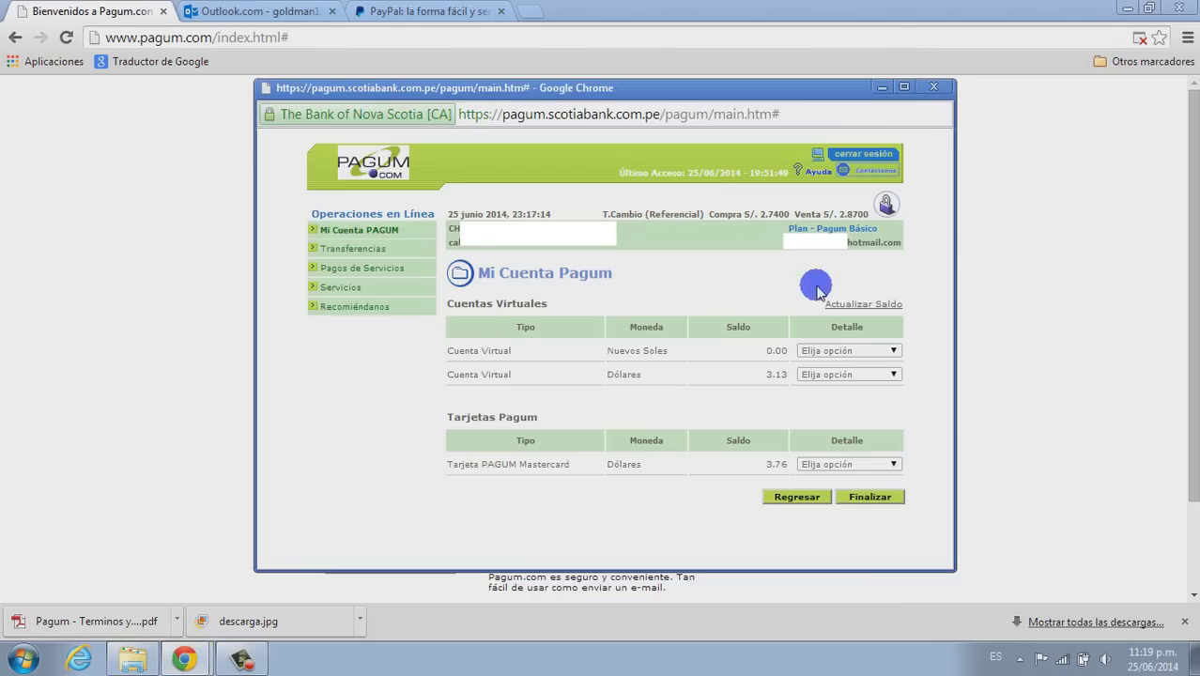
Review the Detalle options and highlight the Saldo of the Dólares virtual account
{"action": "left_click", "coordinate": [830, 374]}
{"action": "left_click", "coordinate": [830, 375]}
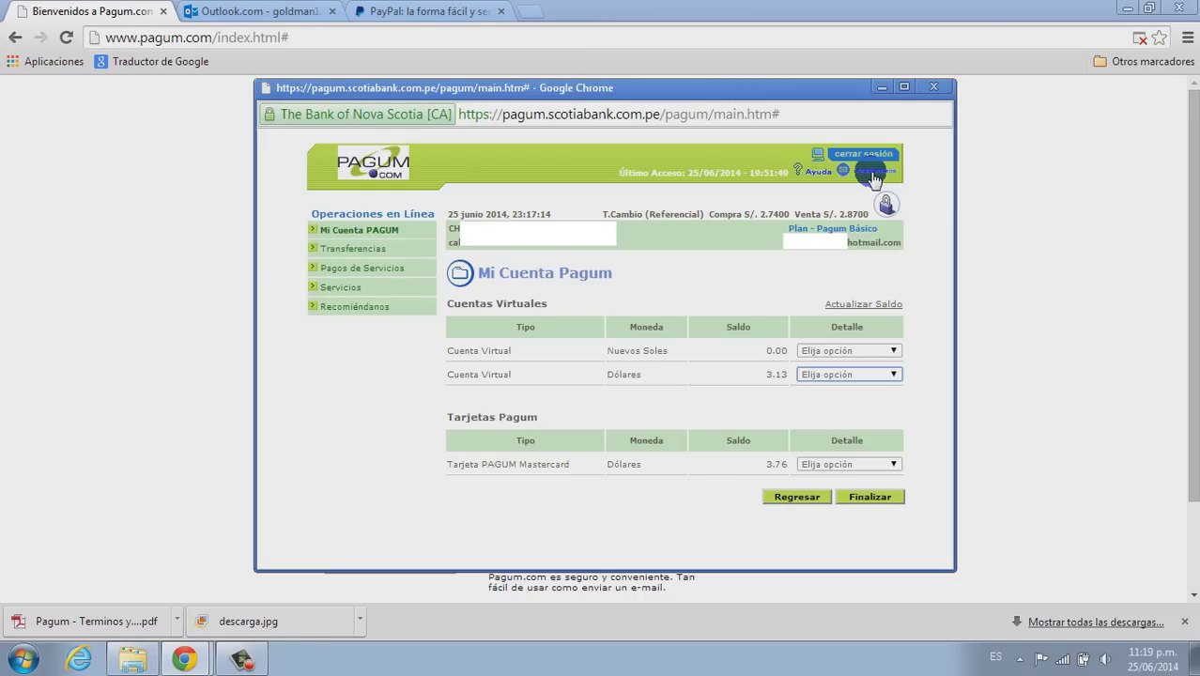
{"action": "left_click", "coordinate": [852, 379]}
{"action": "left_click", "coordinate": [852, 375]}
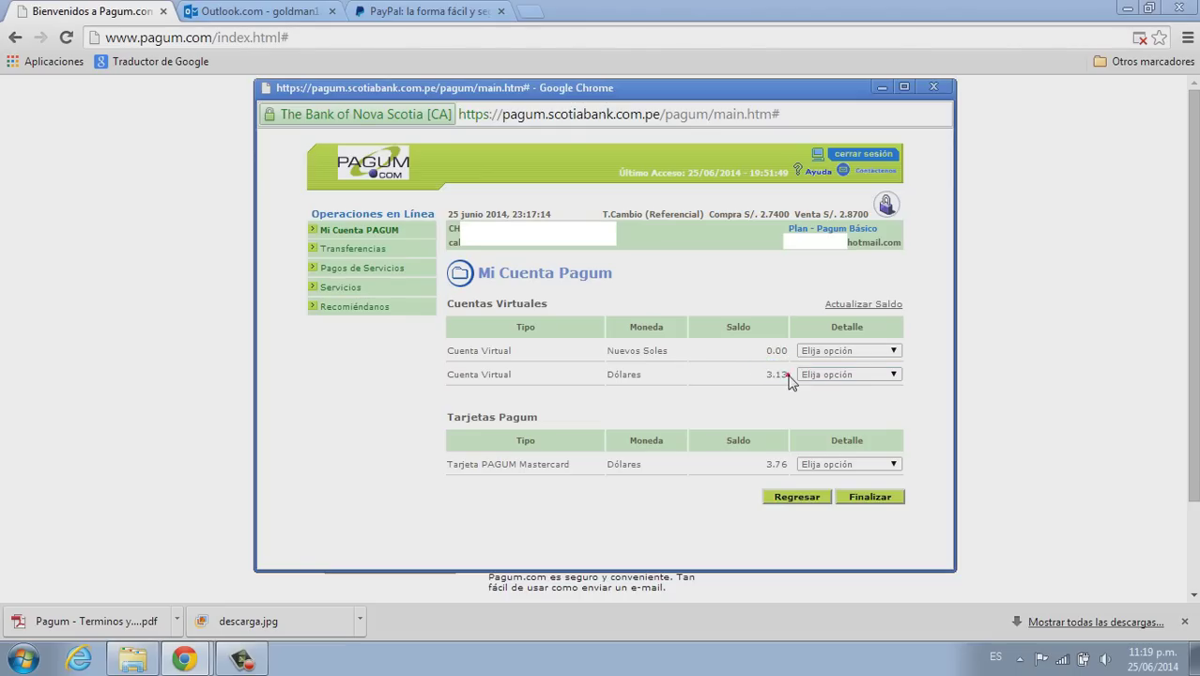
{"action": "triple_click", "coordinate": [789, 377]}
{"action": "left_click", "coordinate": [789, 378]}
{"action": "left_click_drag", "start_coordinate": [784, 374], "coordinate": [697, 54]}
{"action": "left_click", "coordinate": [779, 376]}
Reopen the Mastercard's Carga form, entering the access PIN on the virtual keypad
{"action": "left_click", "coordinate": [836, 464]}
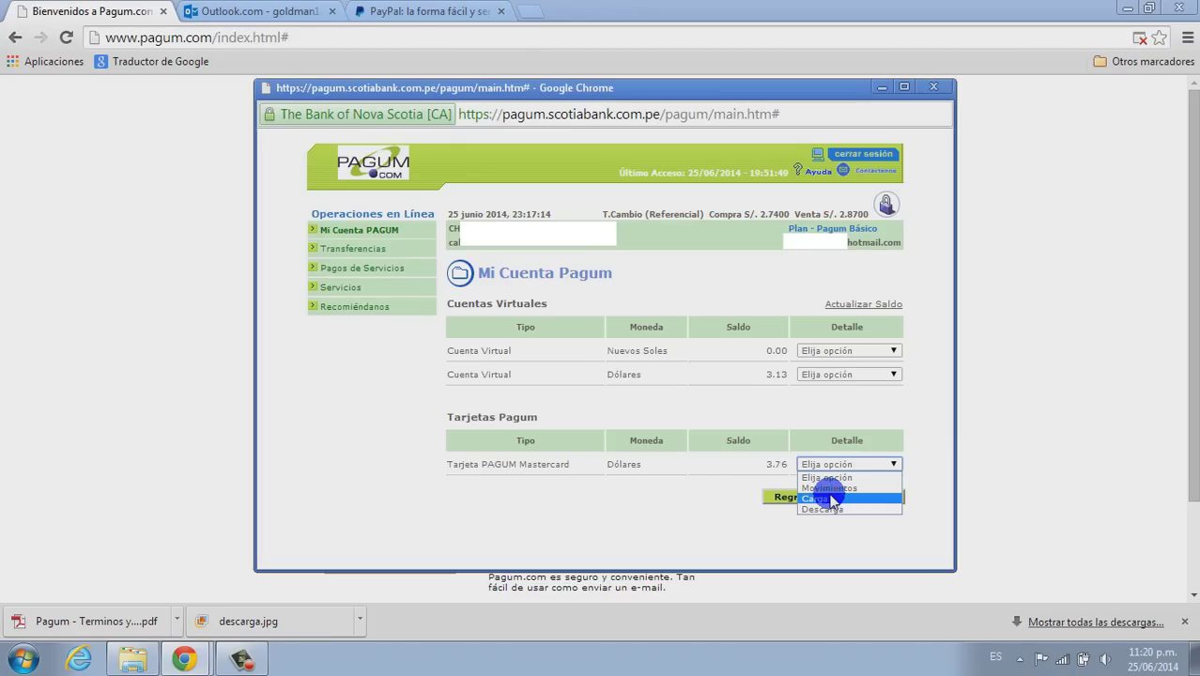
{"action": "left_click", "coordinate": [830, 501]}
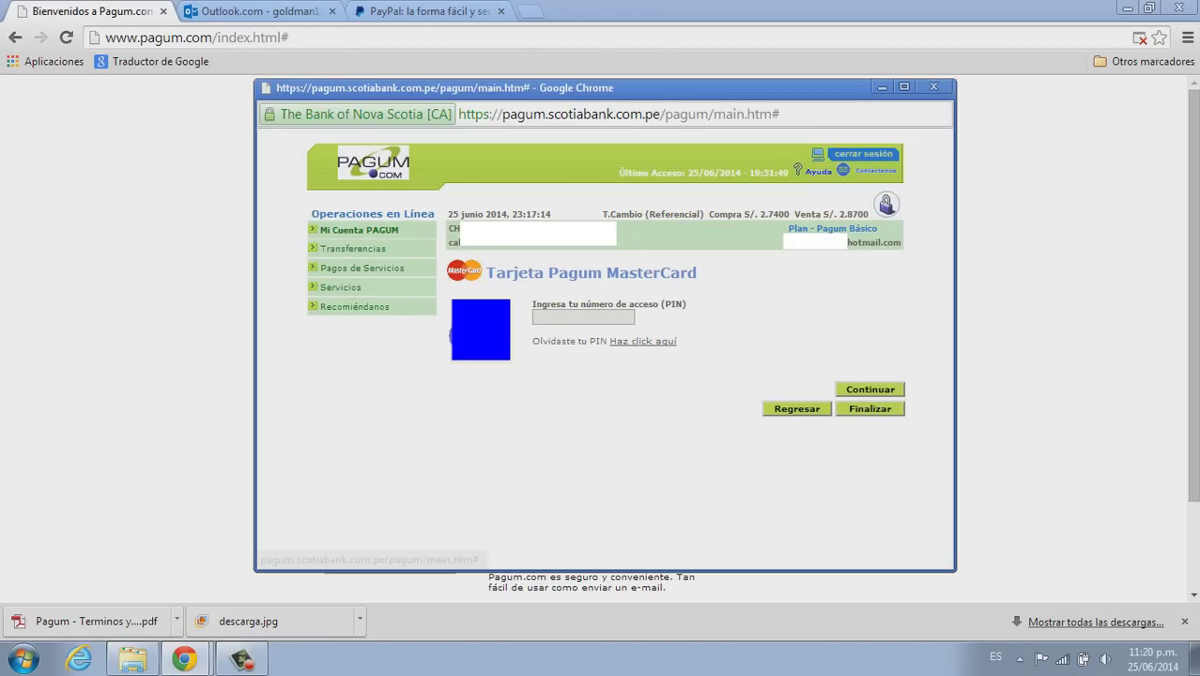
{"action": "left_click", "coordinate": [504, 357]}
{"action": "left_click", "coordinate": [468, 362]}
{"action": "left_click", "coordinate": [507, 318]}
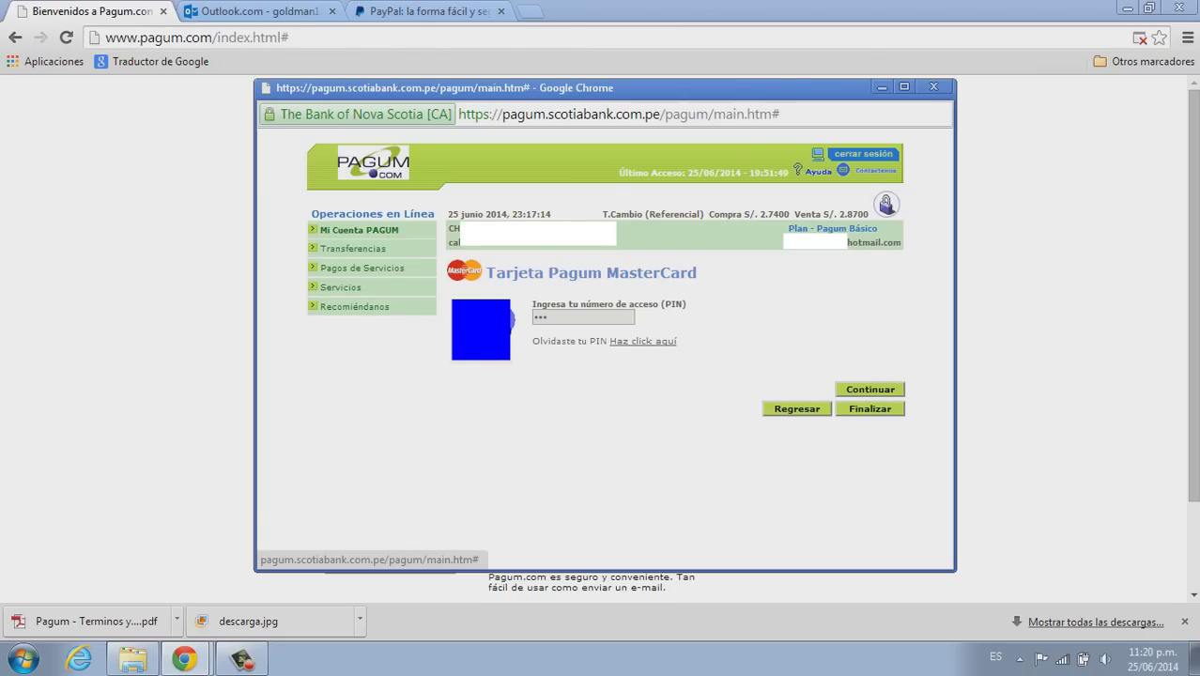
{"action": "left_click", "coordinate": [843, 391]}
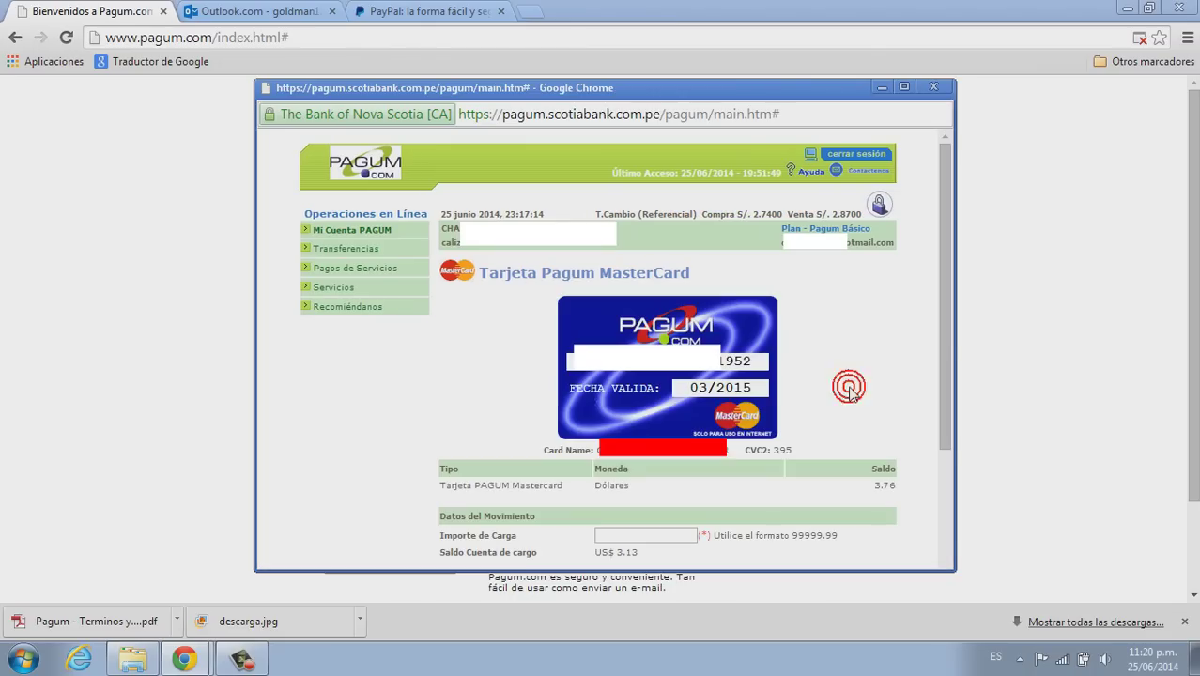
Compare the card's Saldo with the Saldo Cuenta de cargo and enter 1.00 as the Importe de Carga
{"action": "left_click_drag", "start_coordinate": [943, 383], "coordinate": [910, 549]}
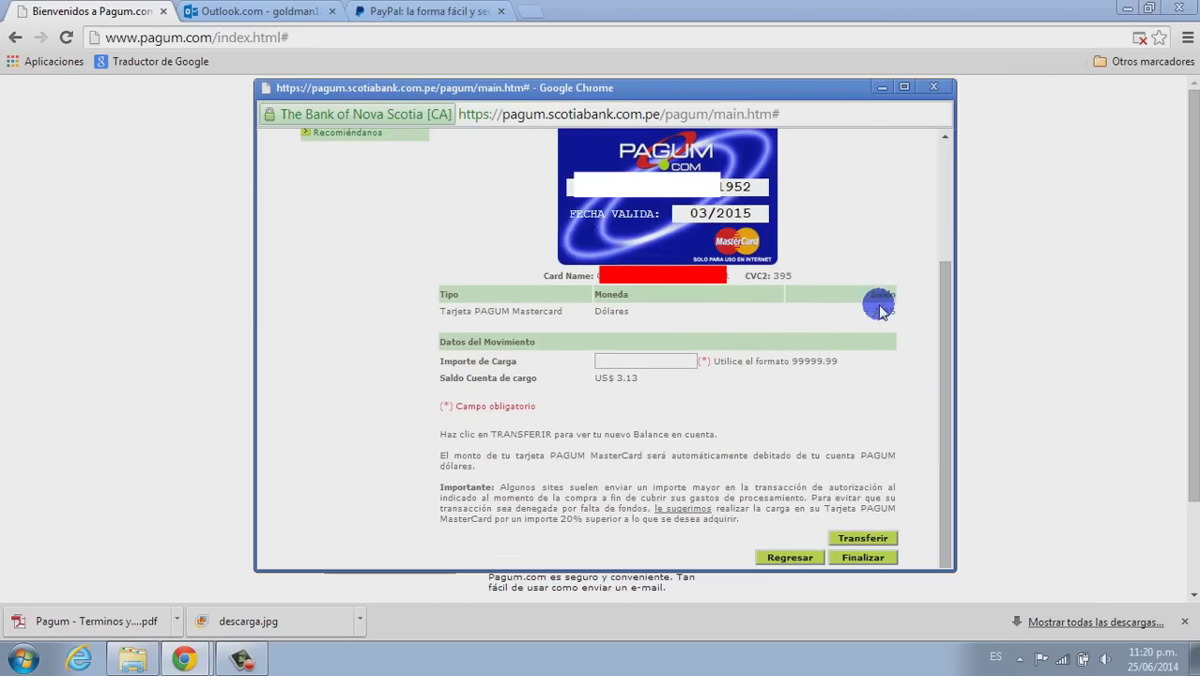
{"action": "left_click_drag", "start_coordinate": [642, 378], "coordinate": [614, 377]}
{"action": "left_click", "coordinate": [872, 311]}
{"action": "left_click", "coordinate": [680, 363]}
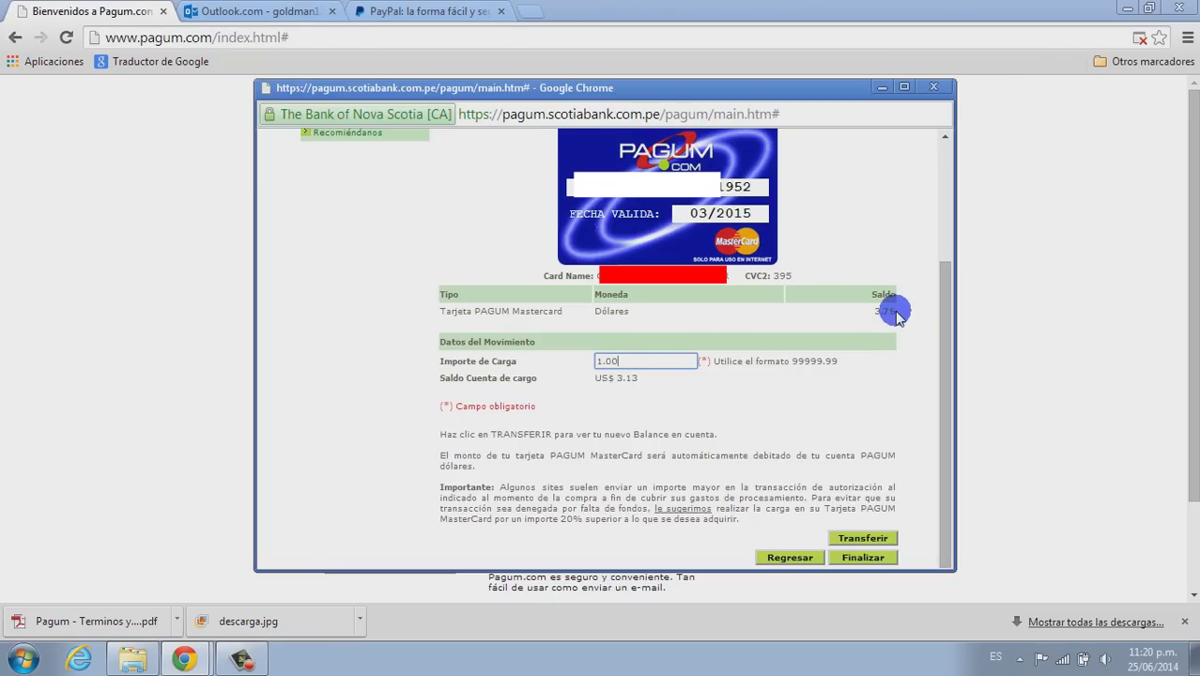
Point out the card's Saldo, transfer the entered load amount to the Mastercard and return to the account overview
{"action": "left_click_drag", "start_coordinate": [896, 318], "coordinate": [875, 314]}
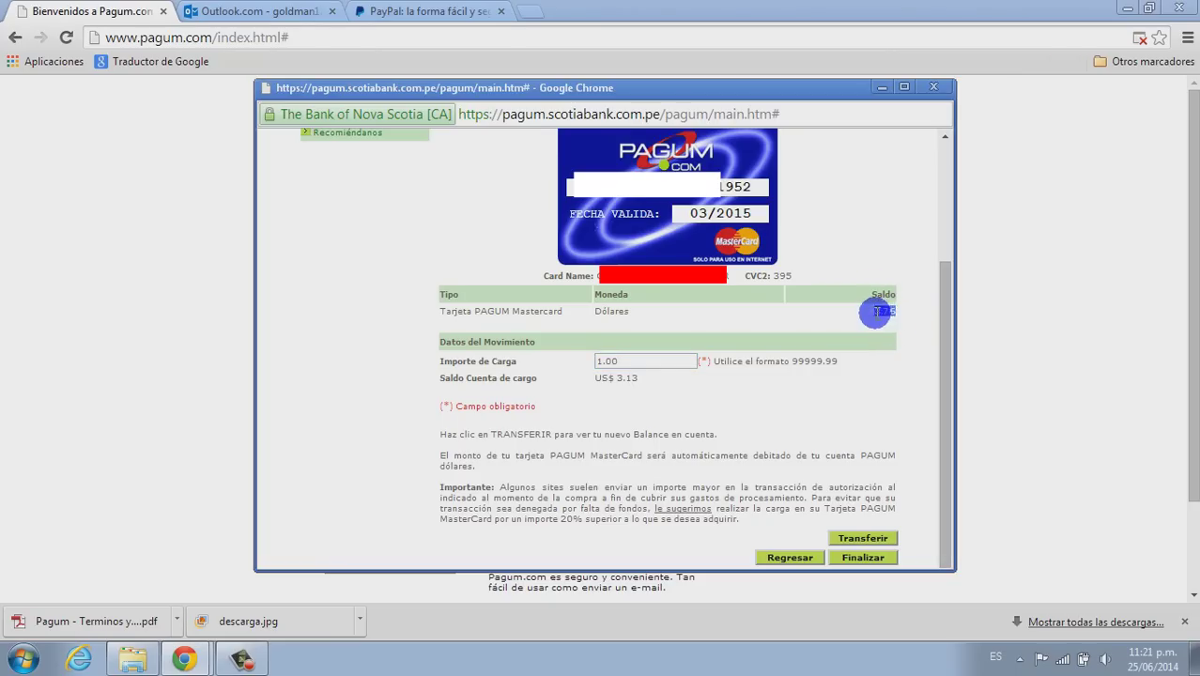
{"action": "left_click", "coordinate": [875, 313]}
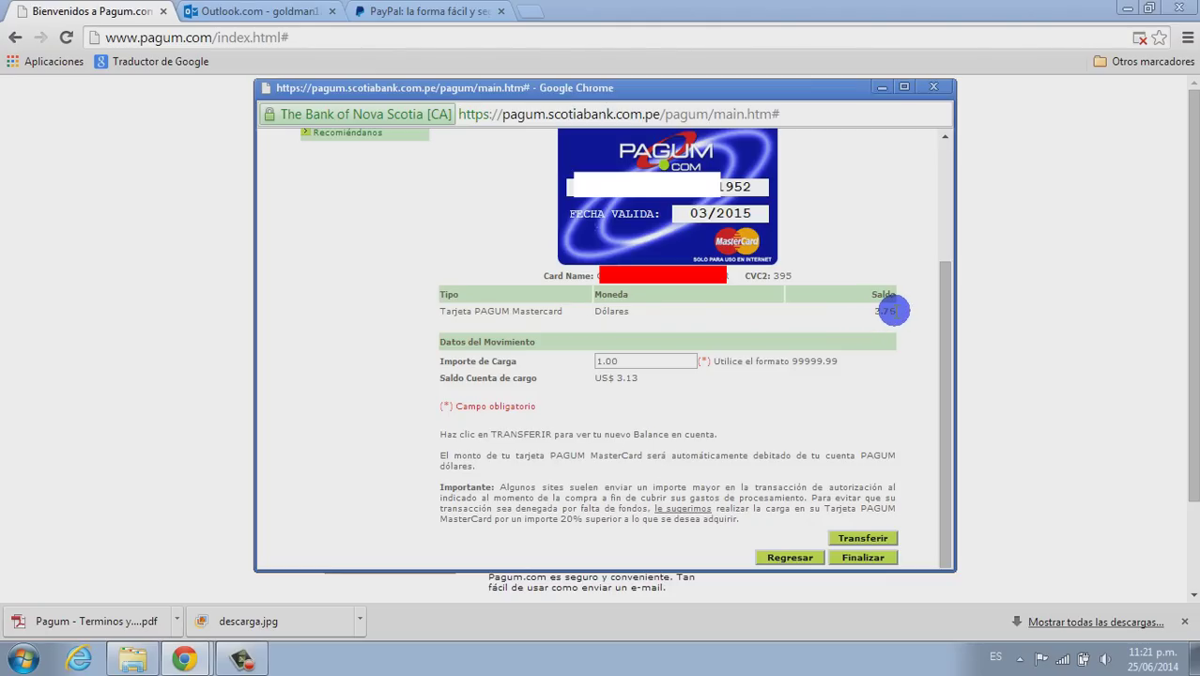
{"action": "left_click_drag", "start_coordinate": [897, 316], "coordinate": [871, 314]}
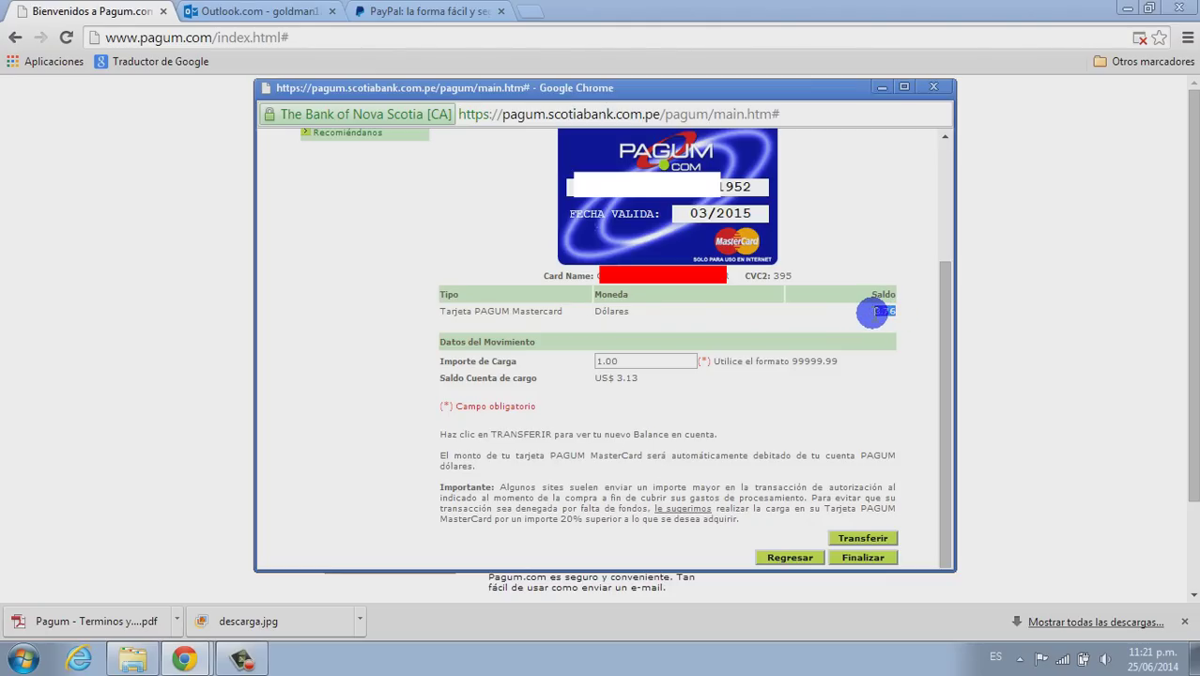
{"action": "left_click", "coordinate": [875, 314]}
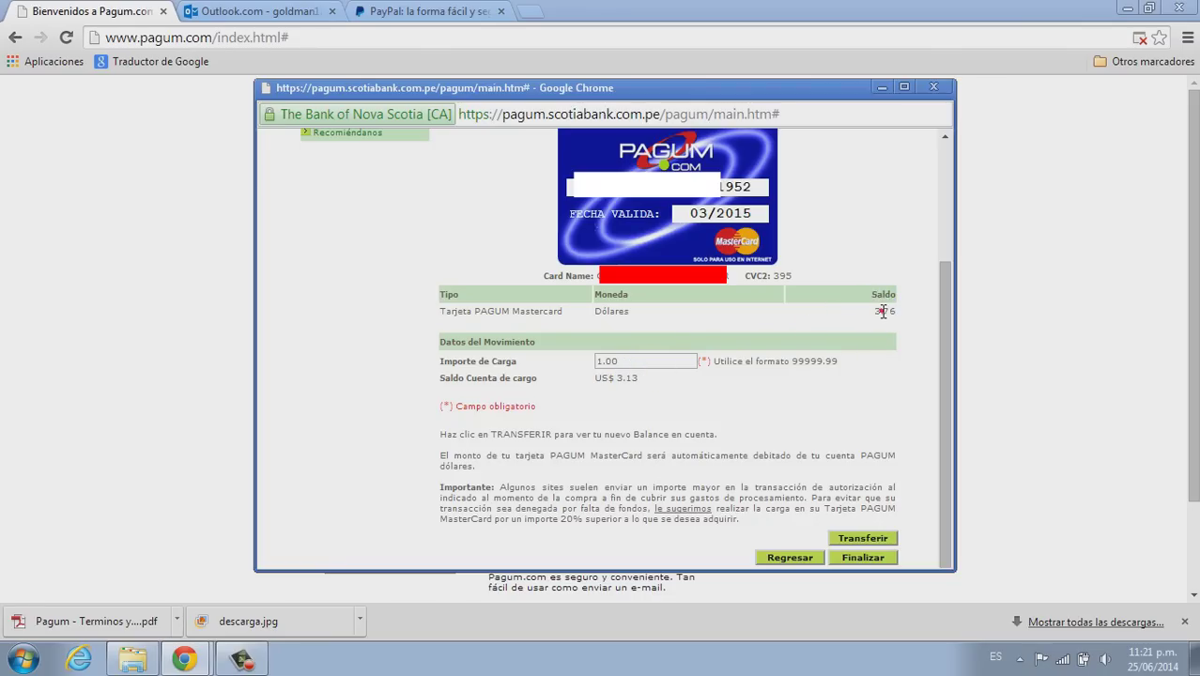
{"action": "left_click", "coordinate": [601, 362]}
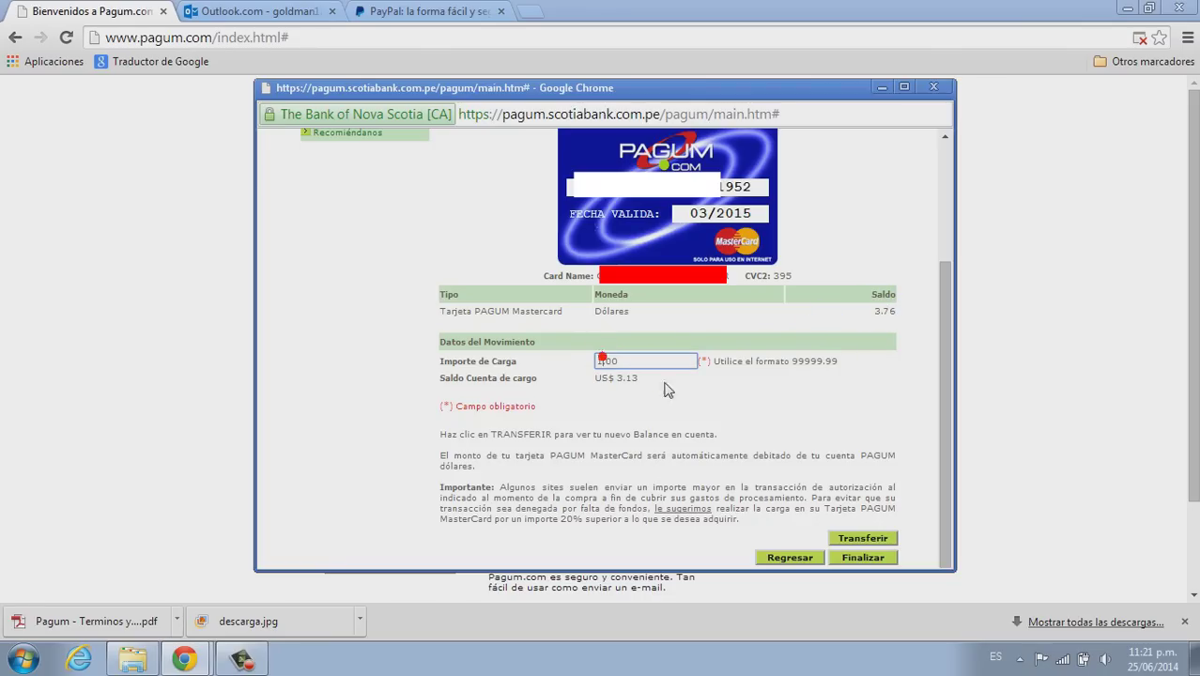
{"action": "left_click", "coordinate": [855, 539]}
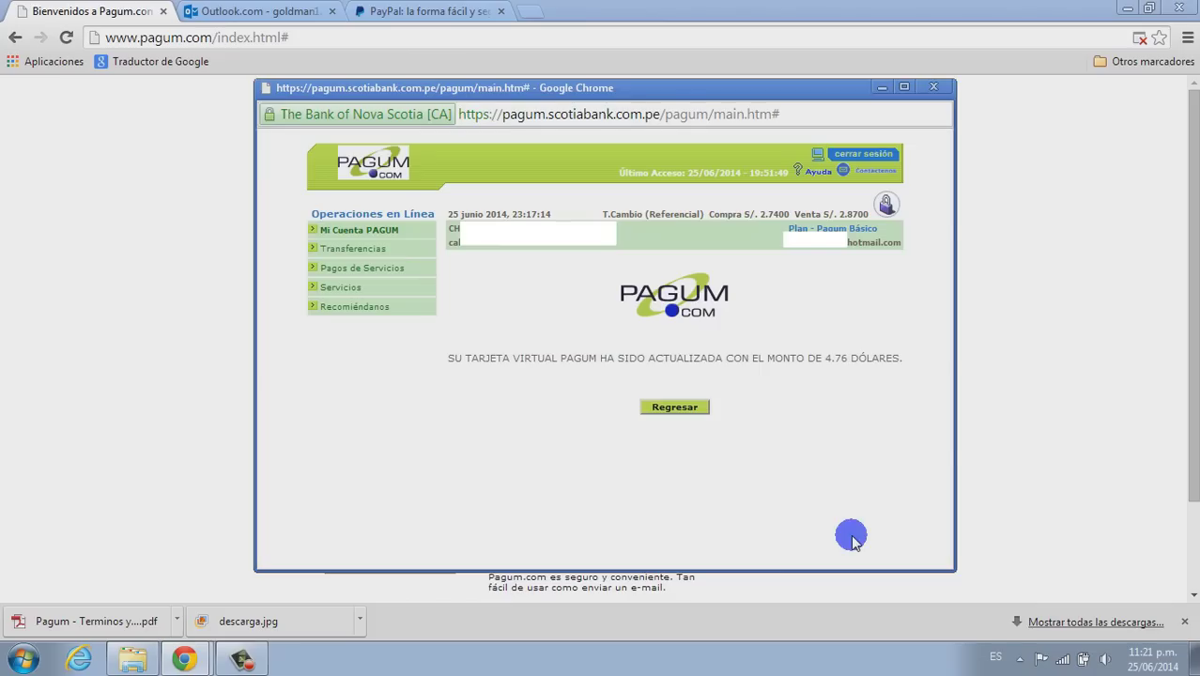
{"action": "left_click", "coordinate": [683, 410]}
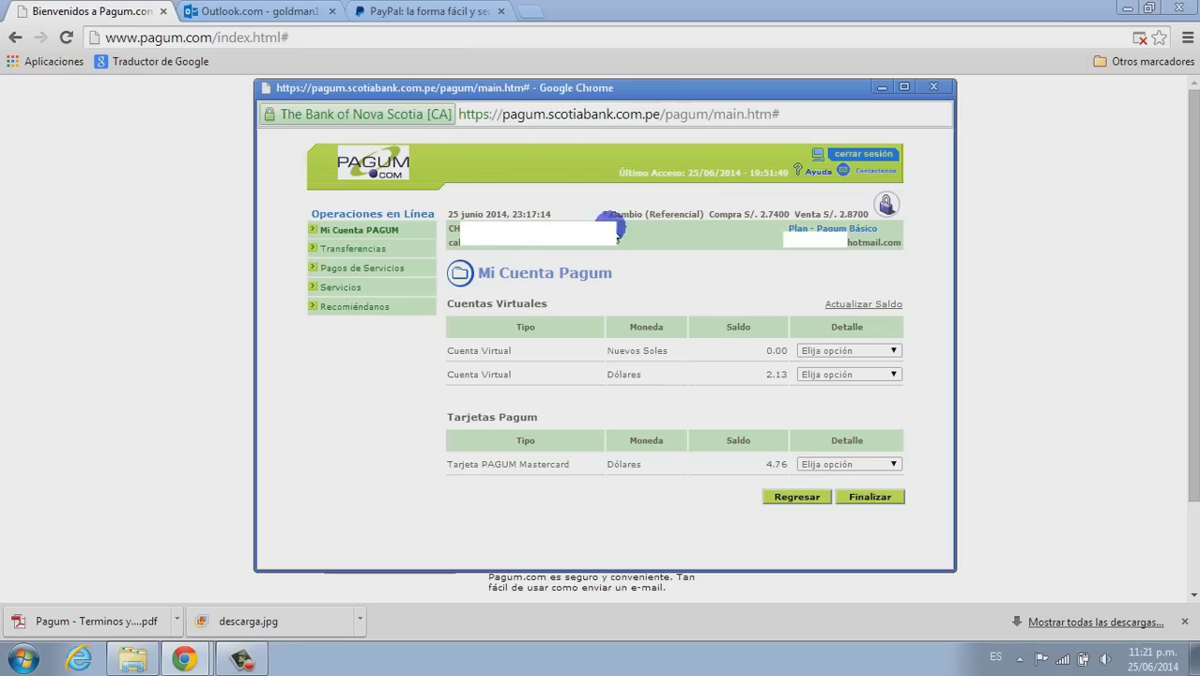
Open the Mastercard's Carga form once more with the access PIN to check the card after the transfer
{"action": "left_click", "coordinate": [810, 464]}
{"action": "left_click", "coordinate": [822, 497]}
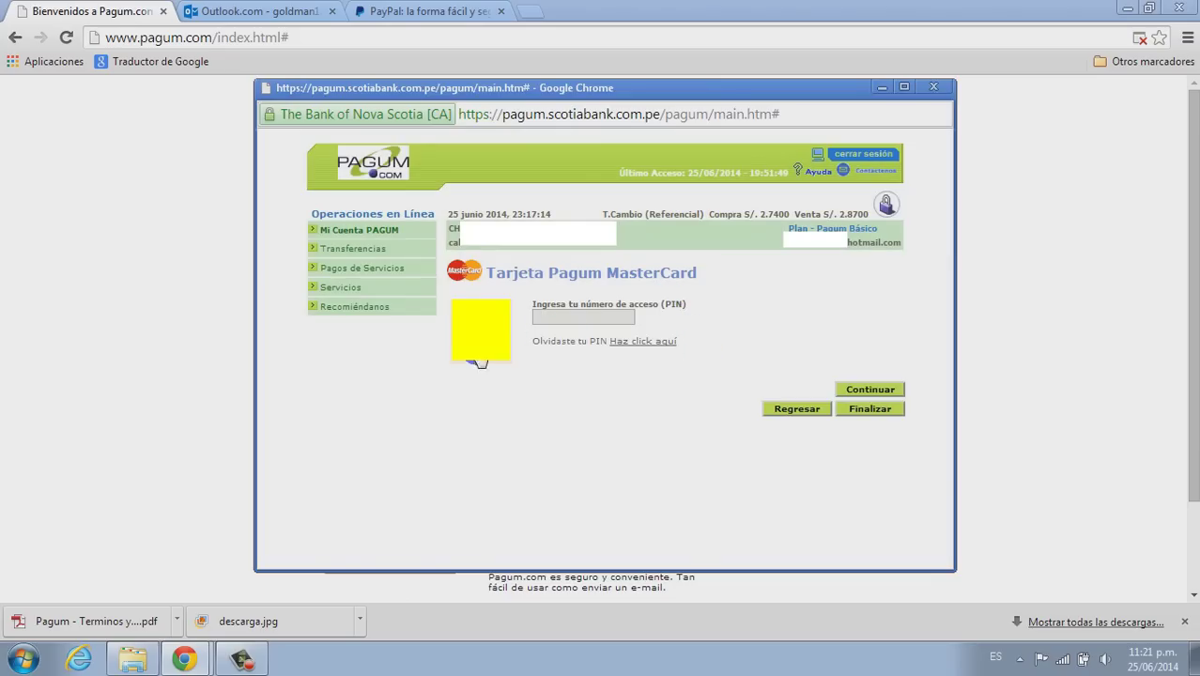
{"action": "type", "text": "1"}
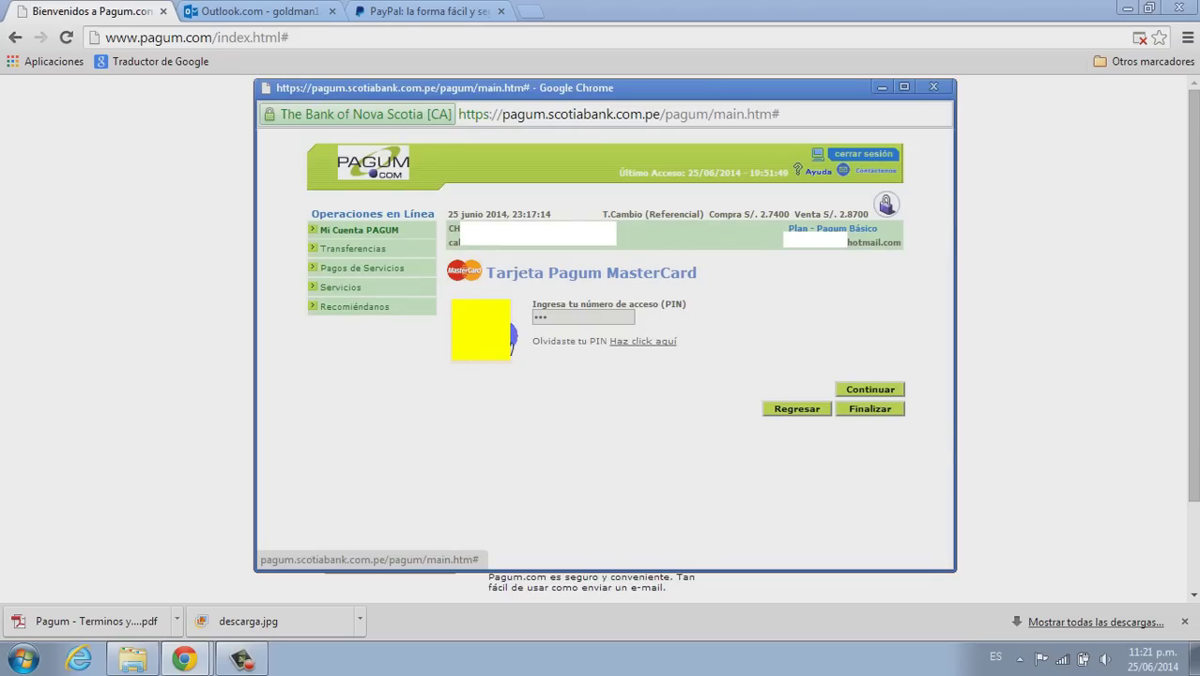
{"action": "left_click", "coordinate": [851, 387]}
{"action": "left_click", "coordinate": [241, 658]}
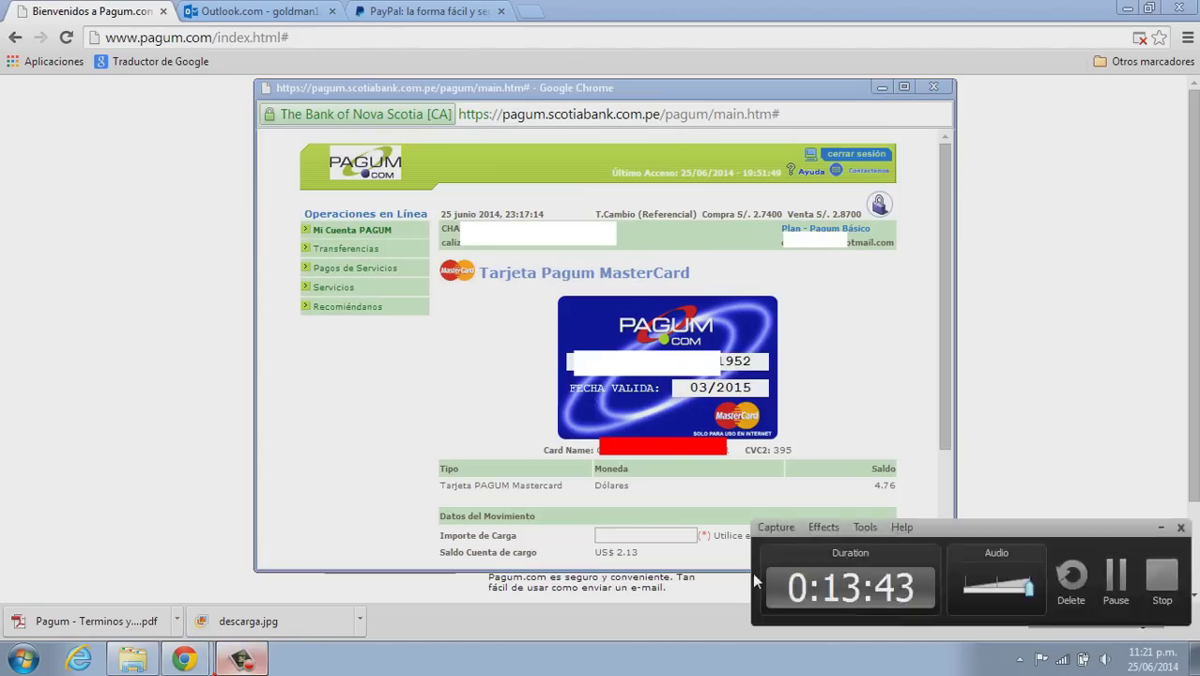